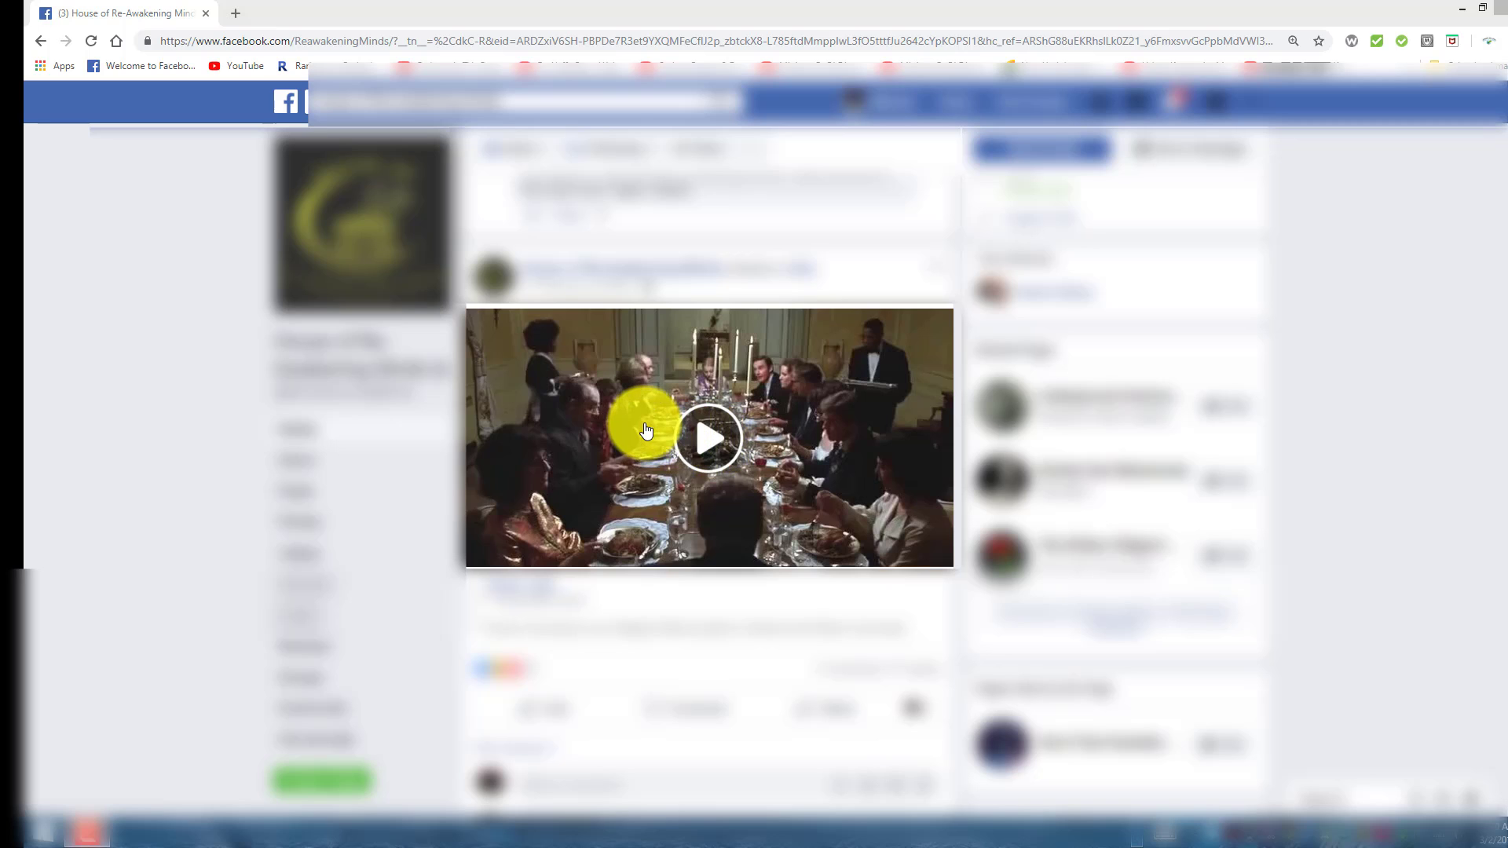
Show the URL of the dinner-table video in the Facebook post and copy it.
right_click(614, 388)
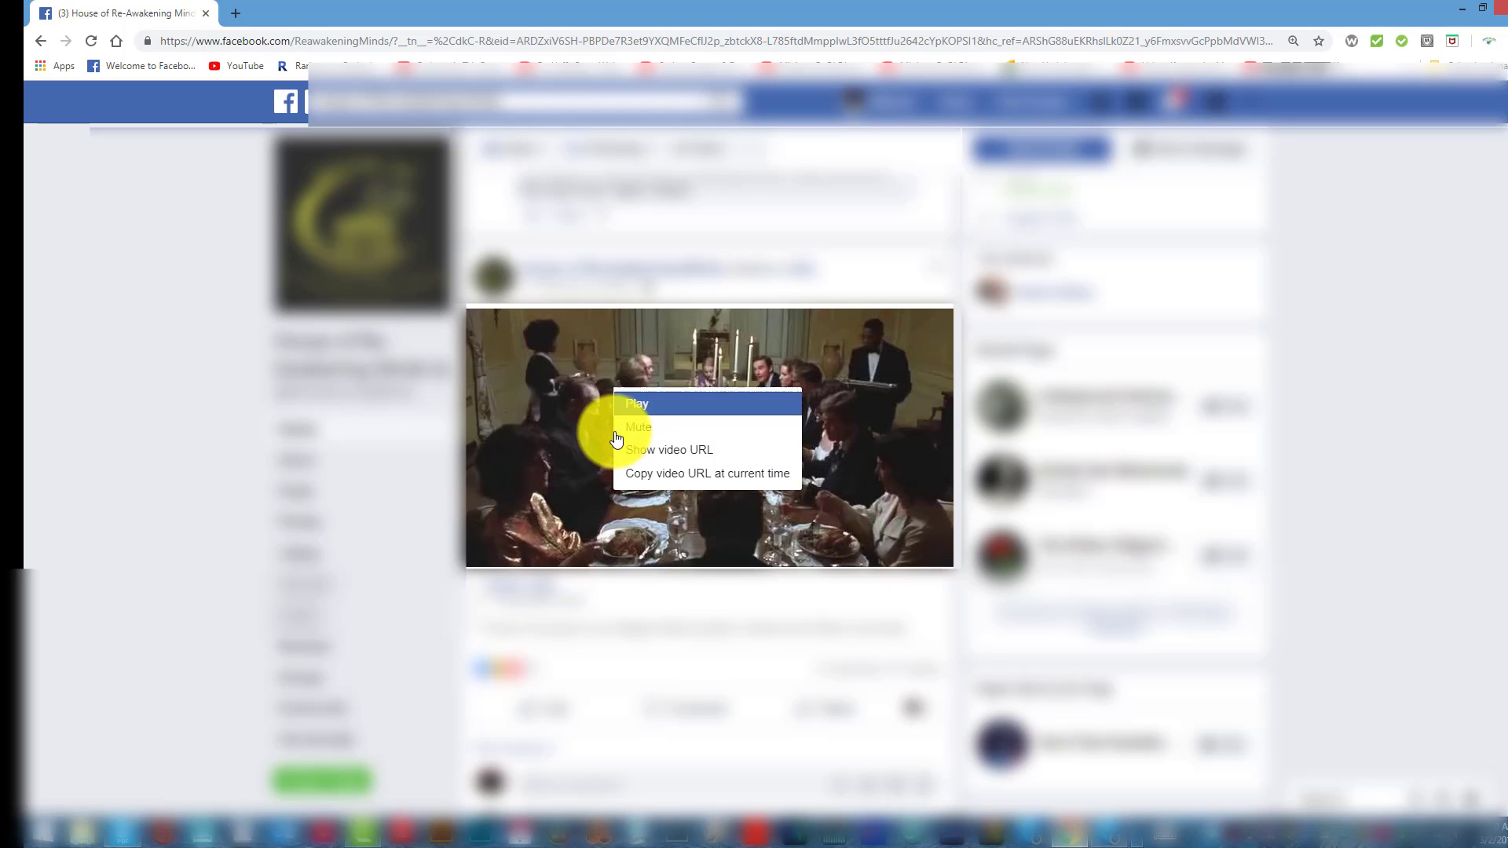
click(668, 456)
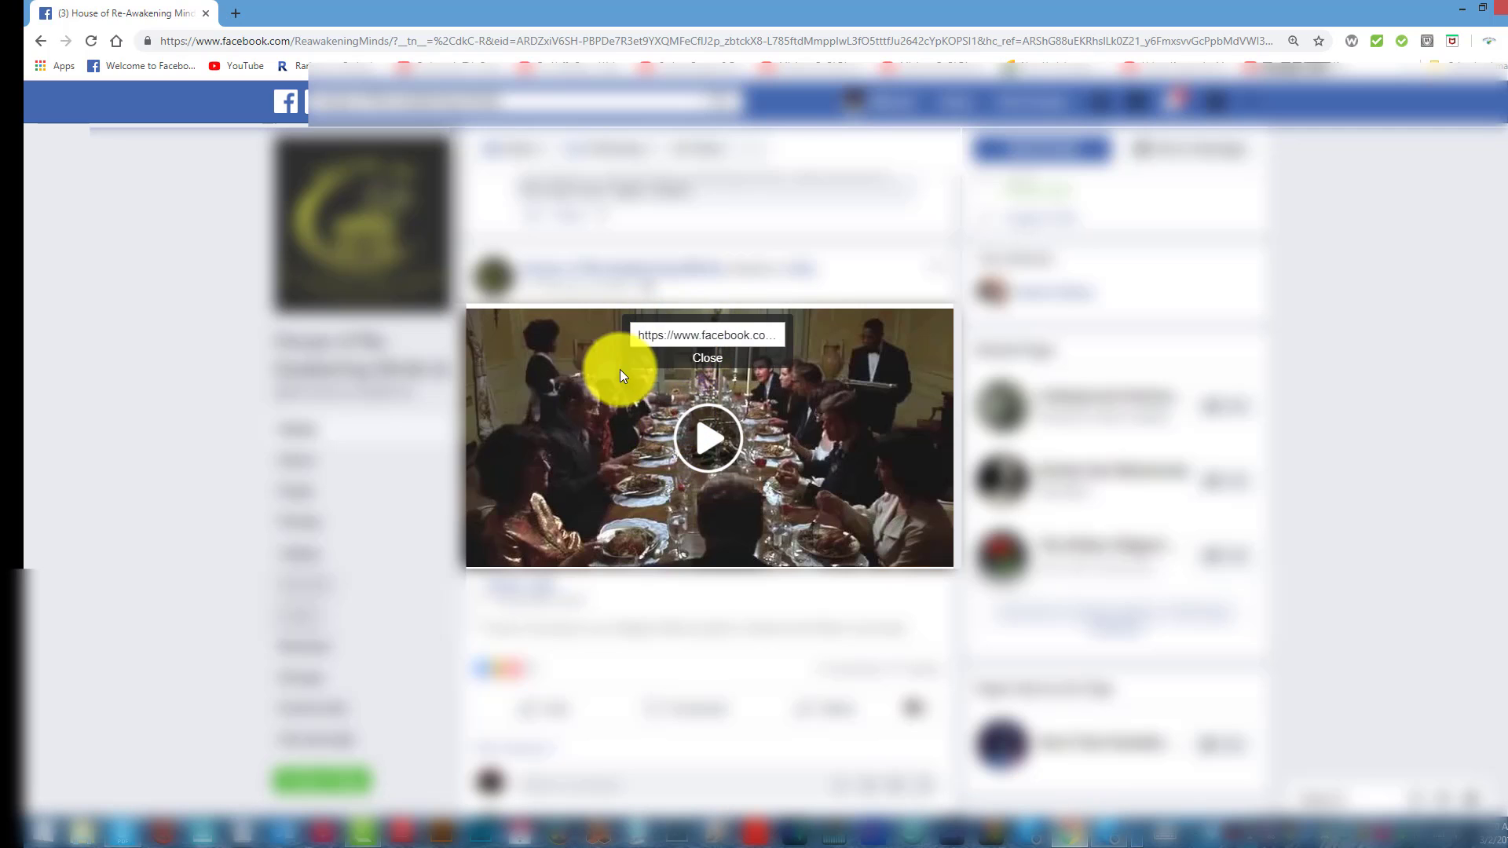
right_click(677, 336)
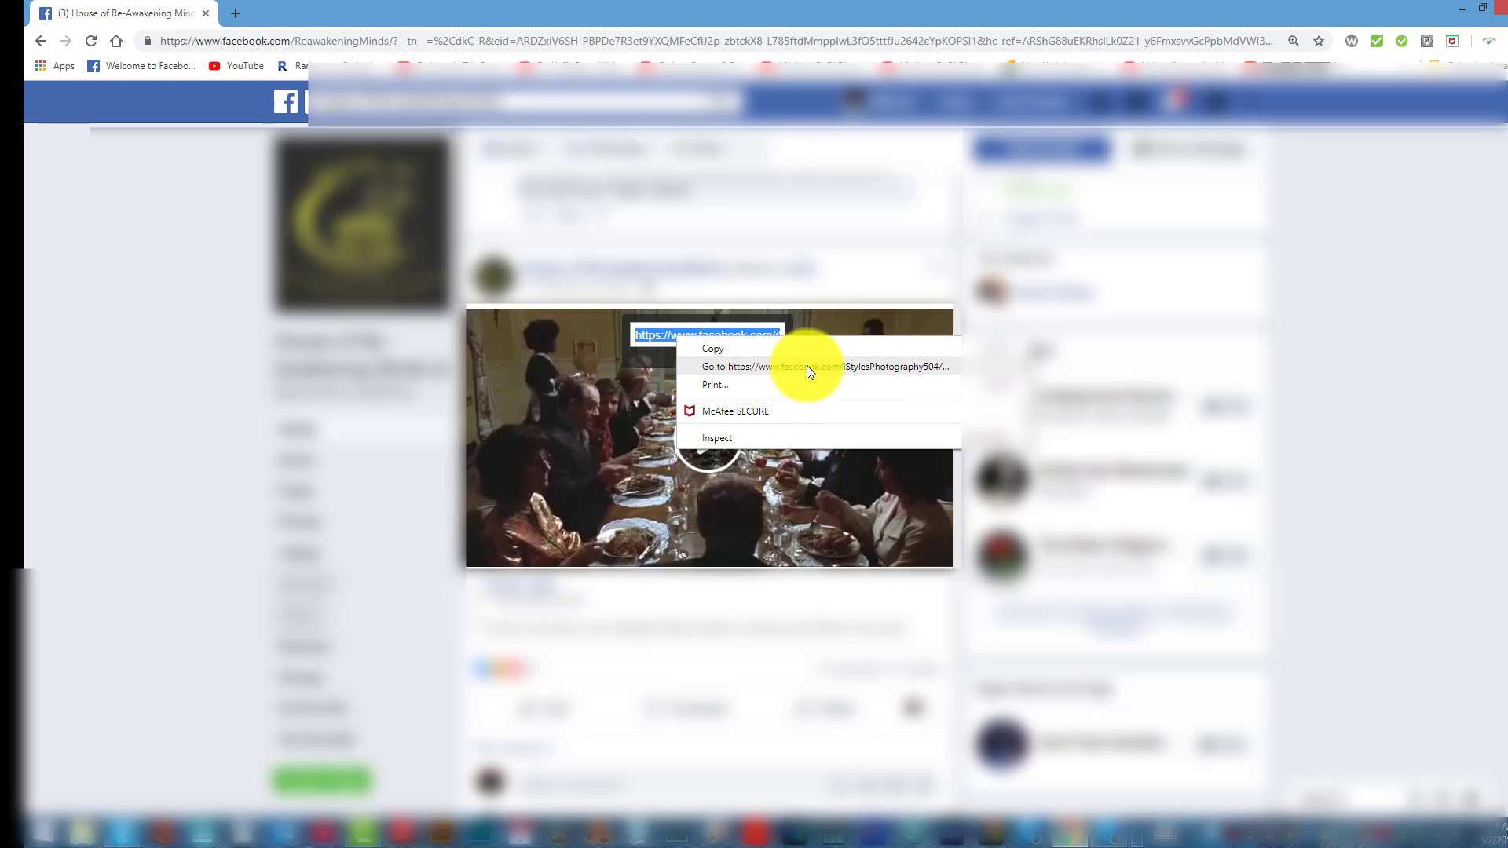
click(708, 351)
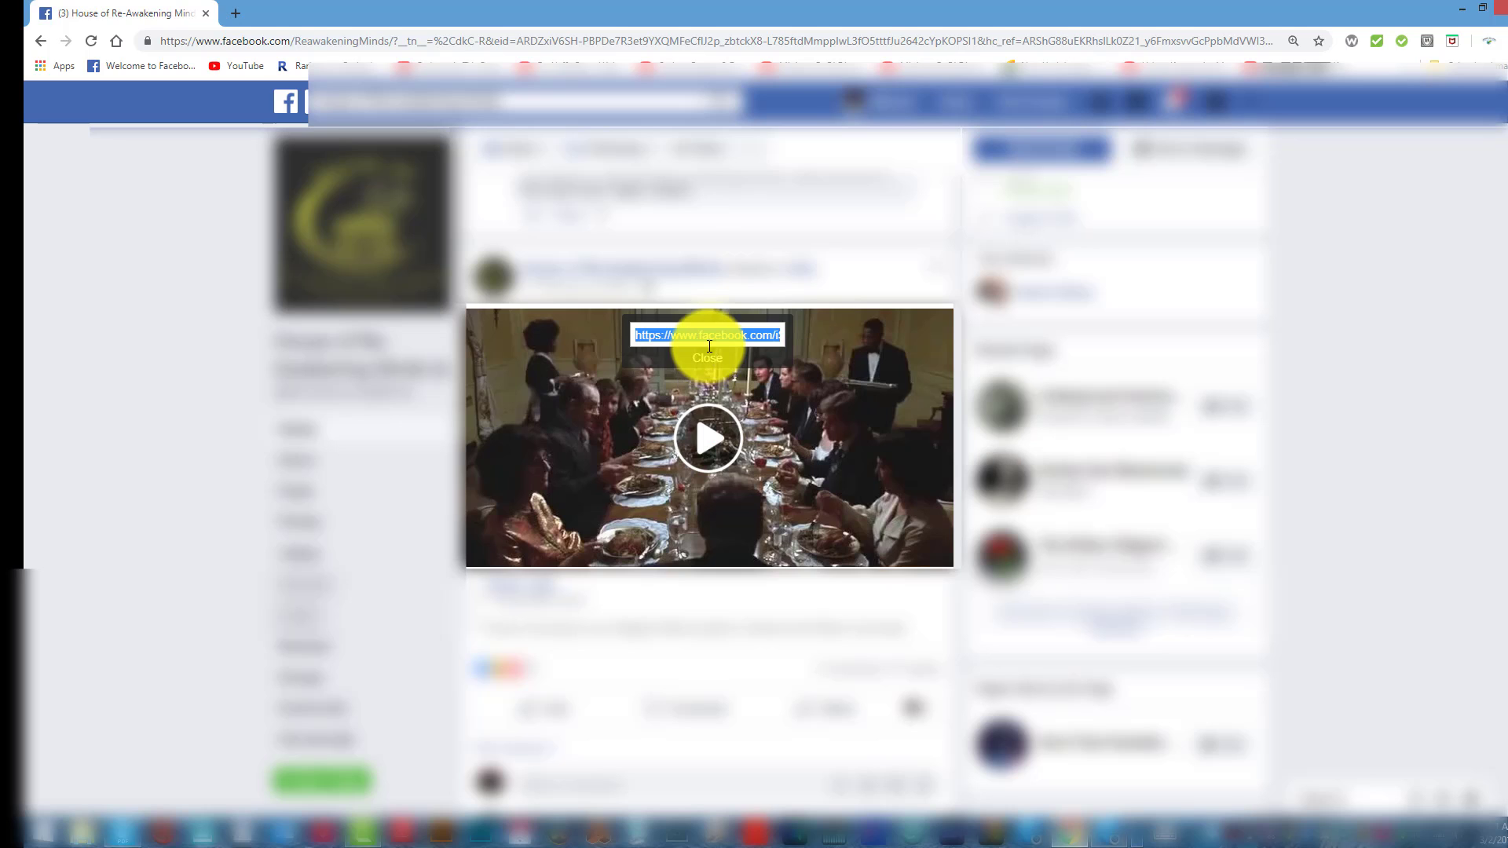
Paste the copied video URL into the address bar of a new browser tab.
click(232, 9)
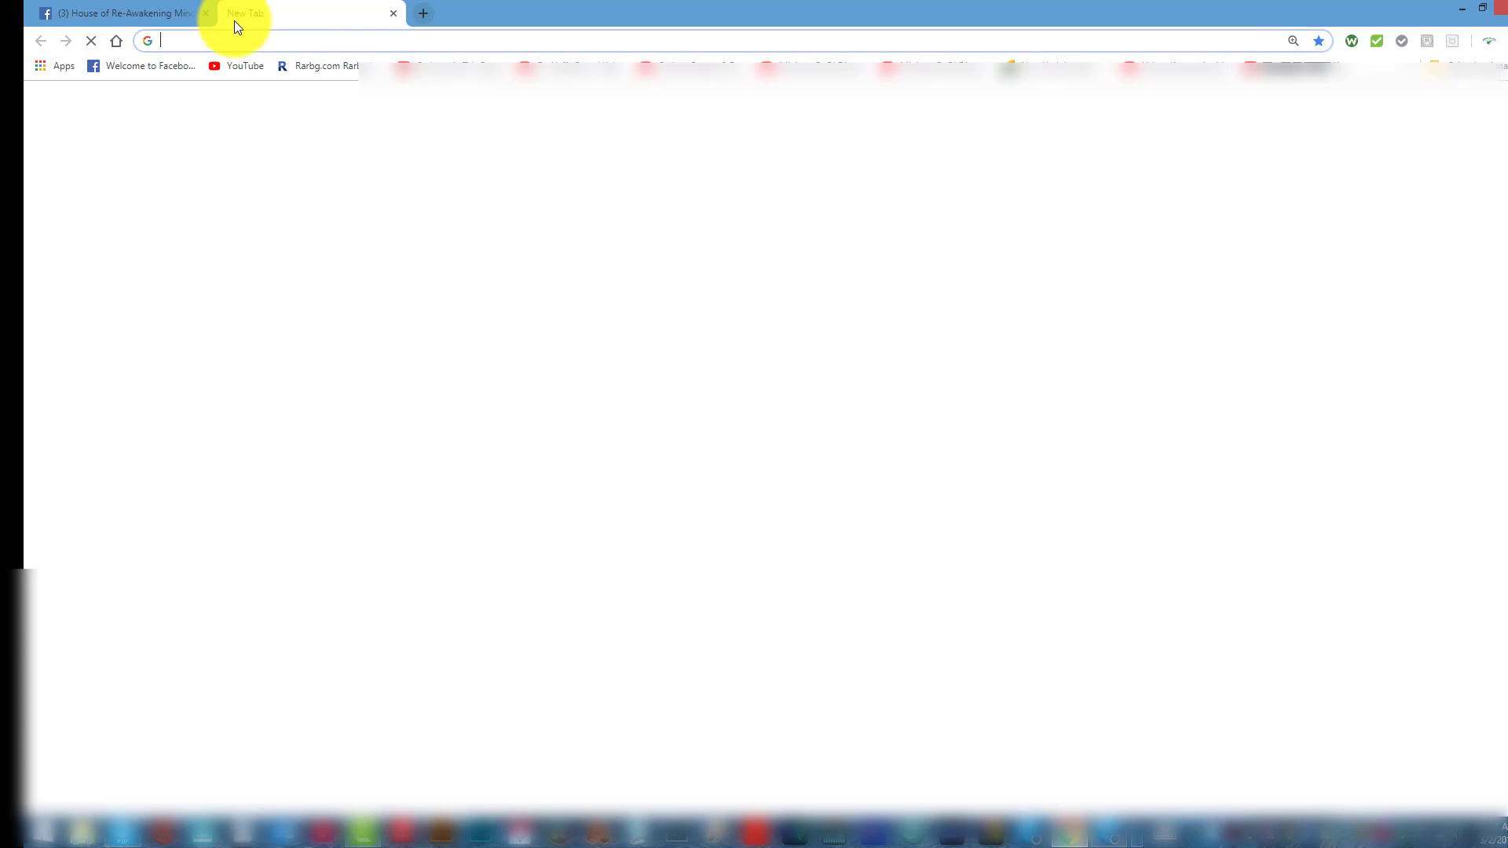
right_click(187, 42)
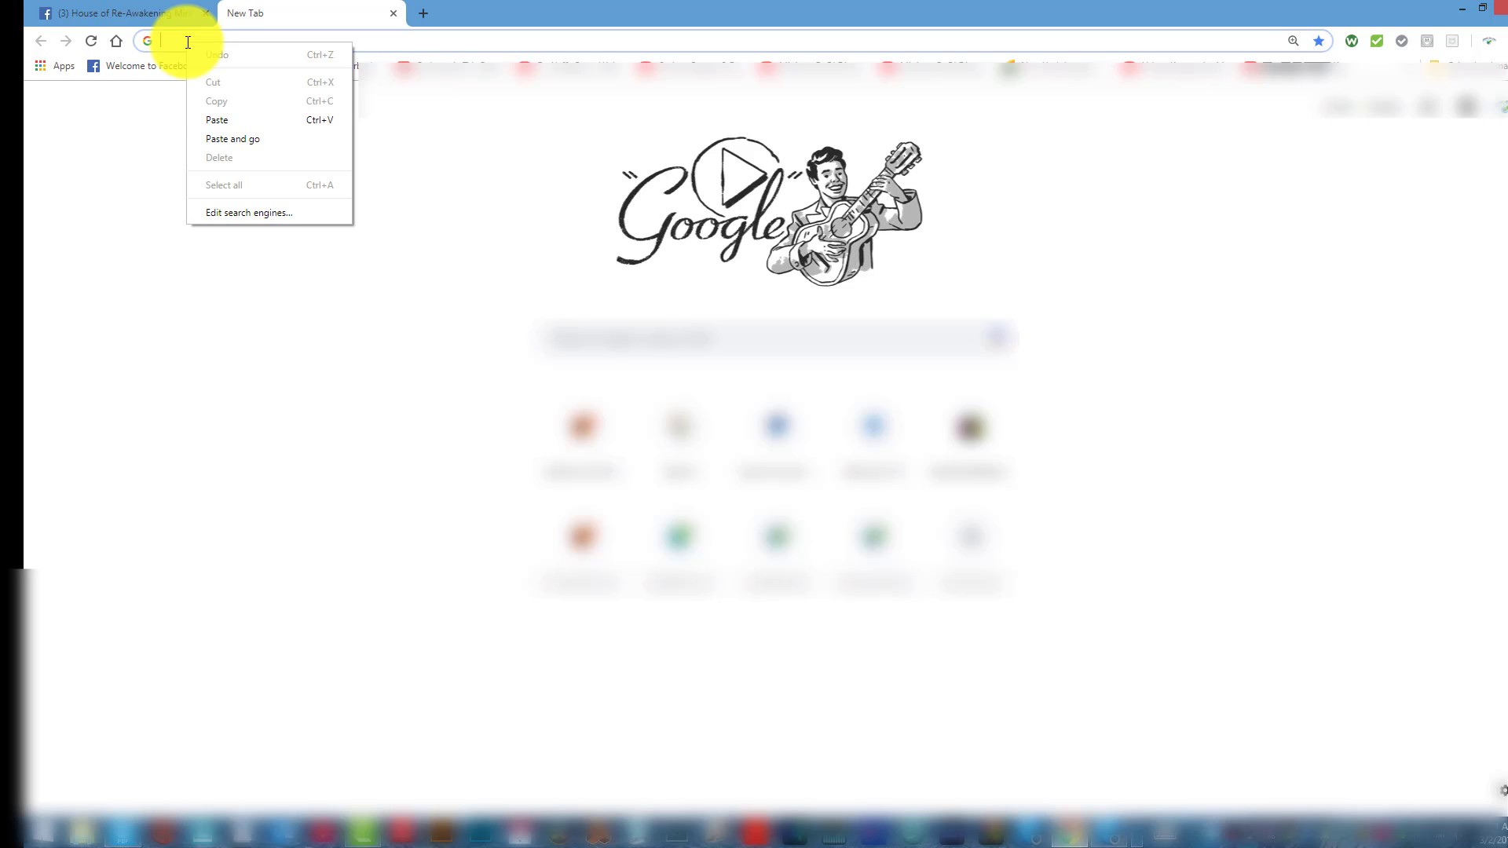
click(235, 123)
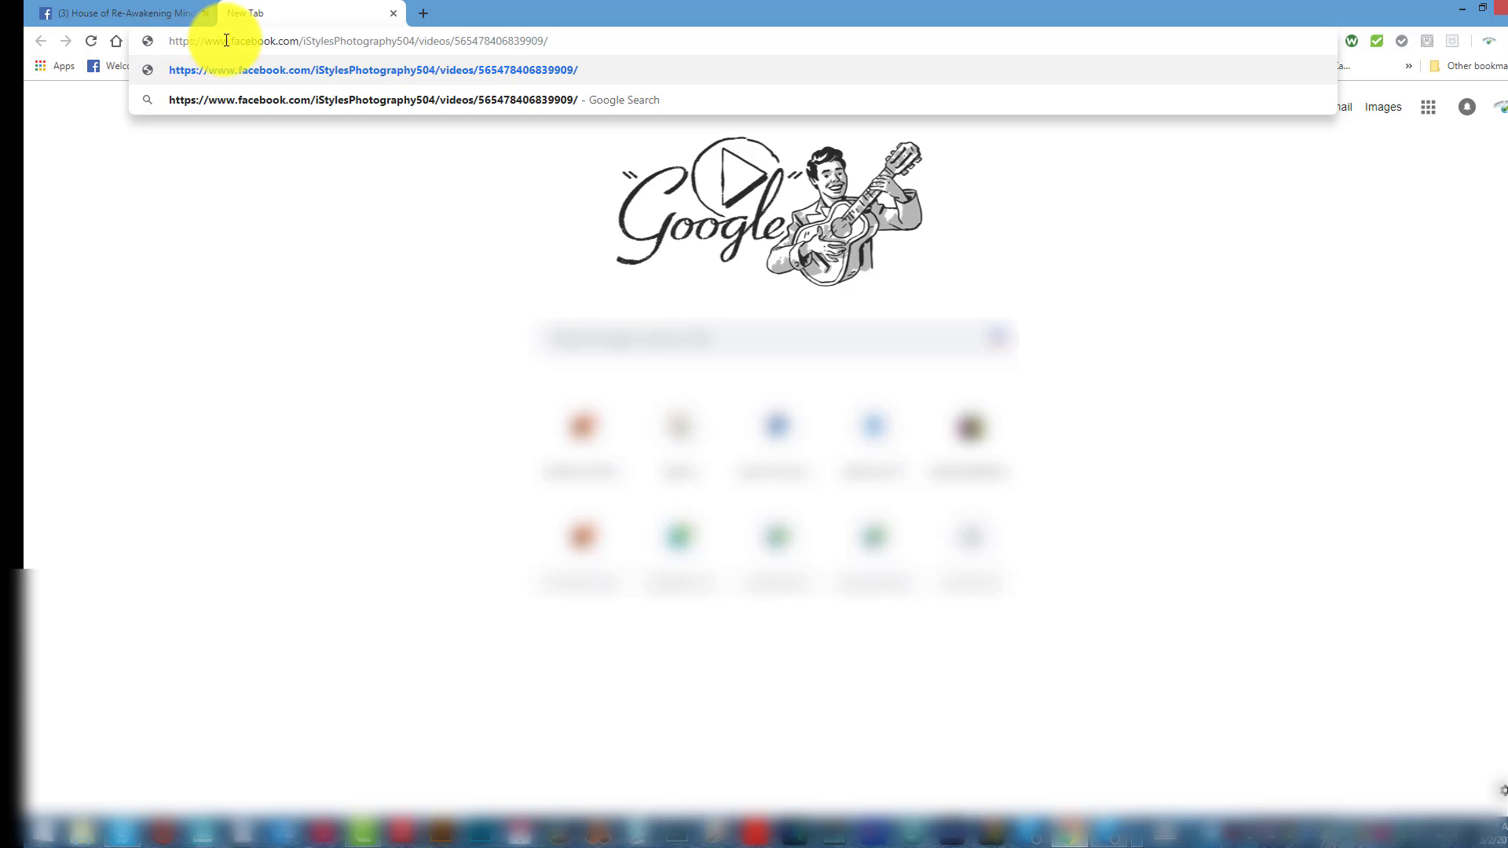
Replace "www" with "mbasic" in the pasted Facebook video address and load the page.
drag(227, 40, 202, 39)
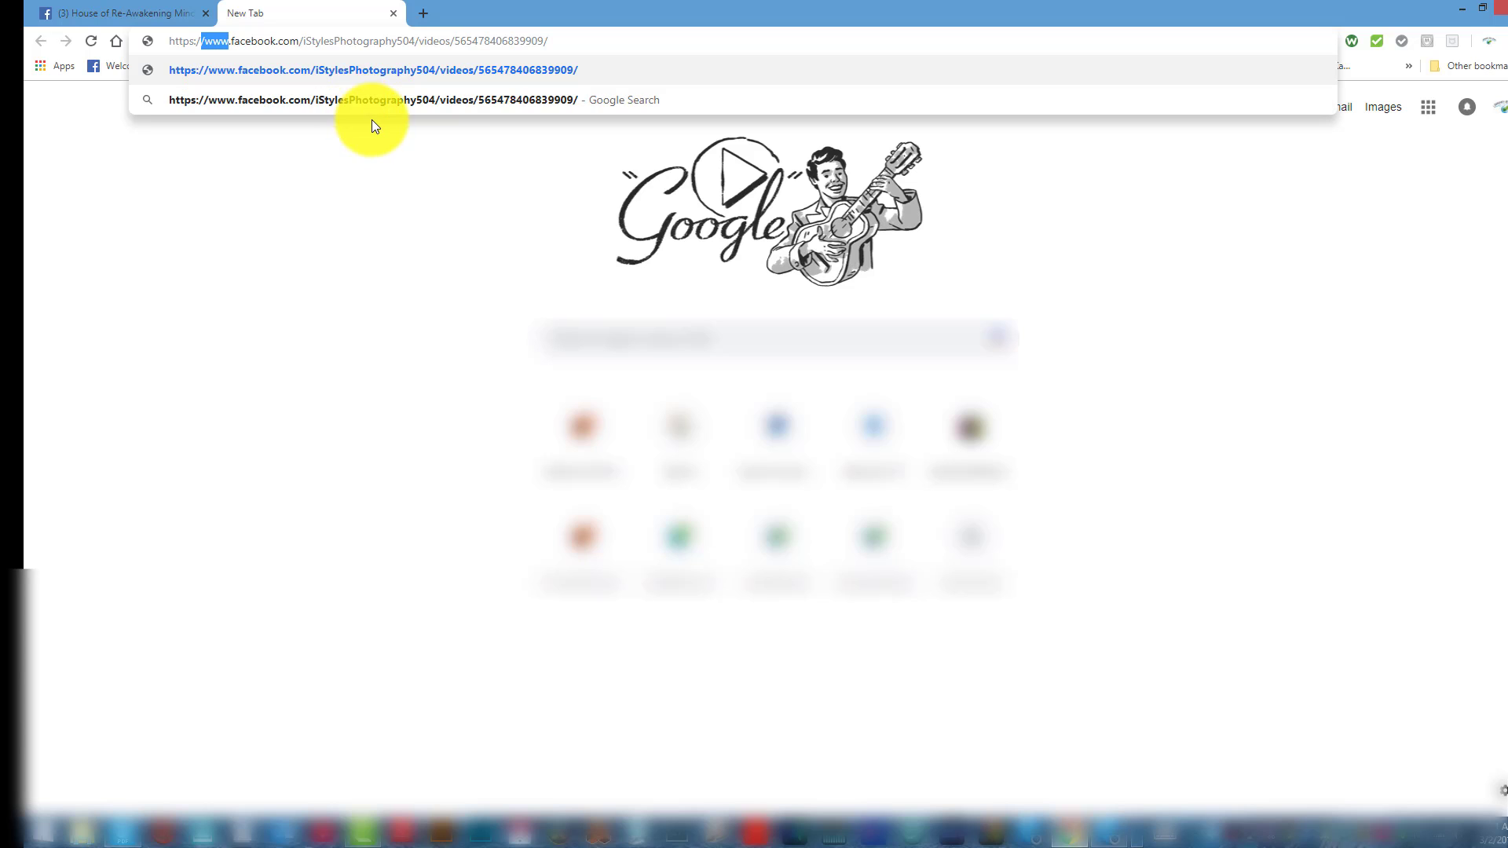
click(198, 162)
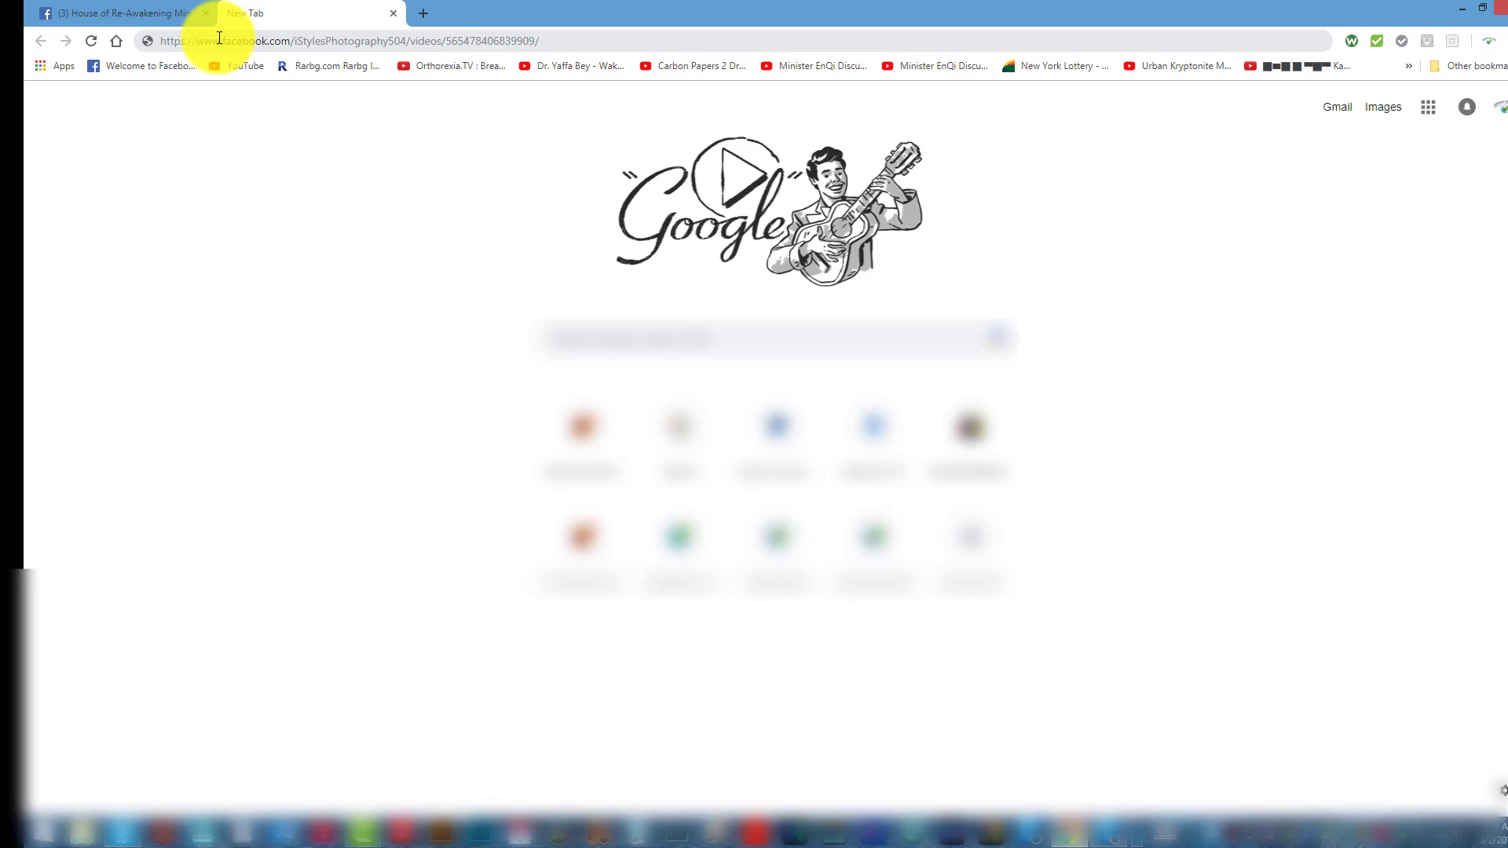
click(214, 40)
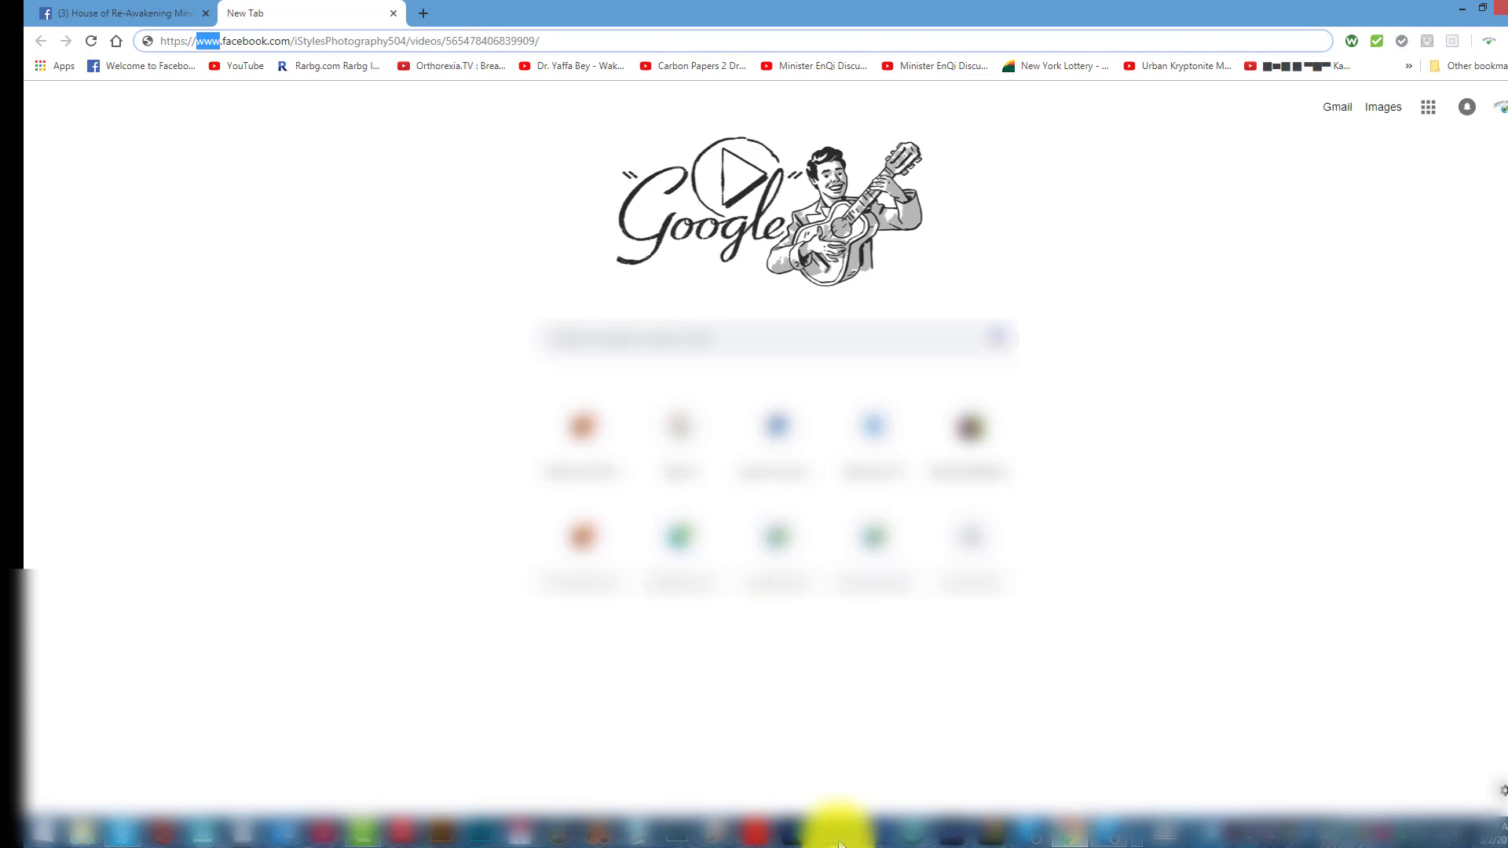
key(BackSpace)
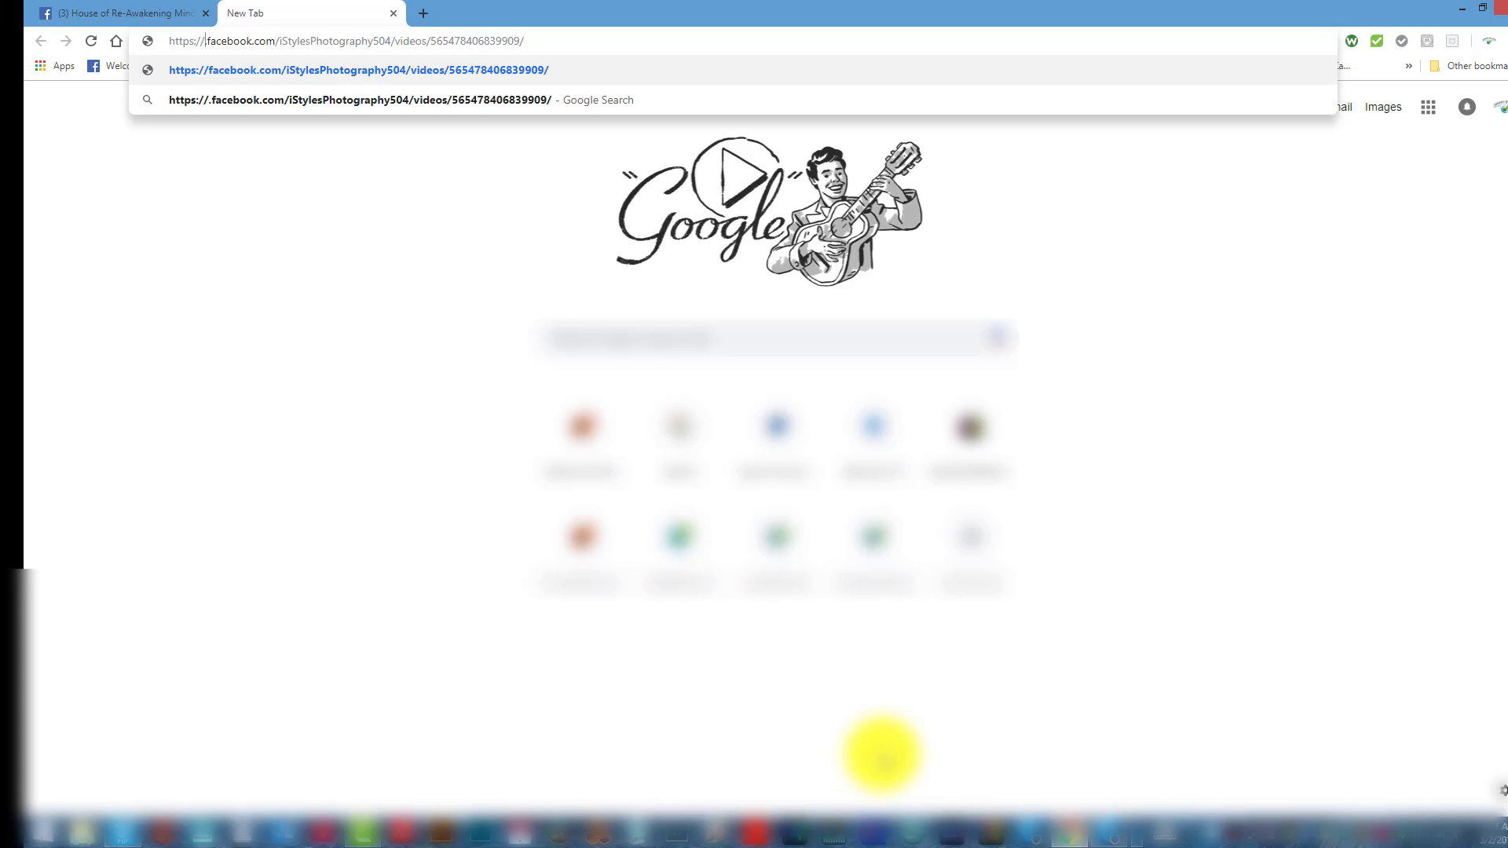
text(m)
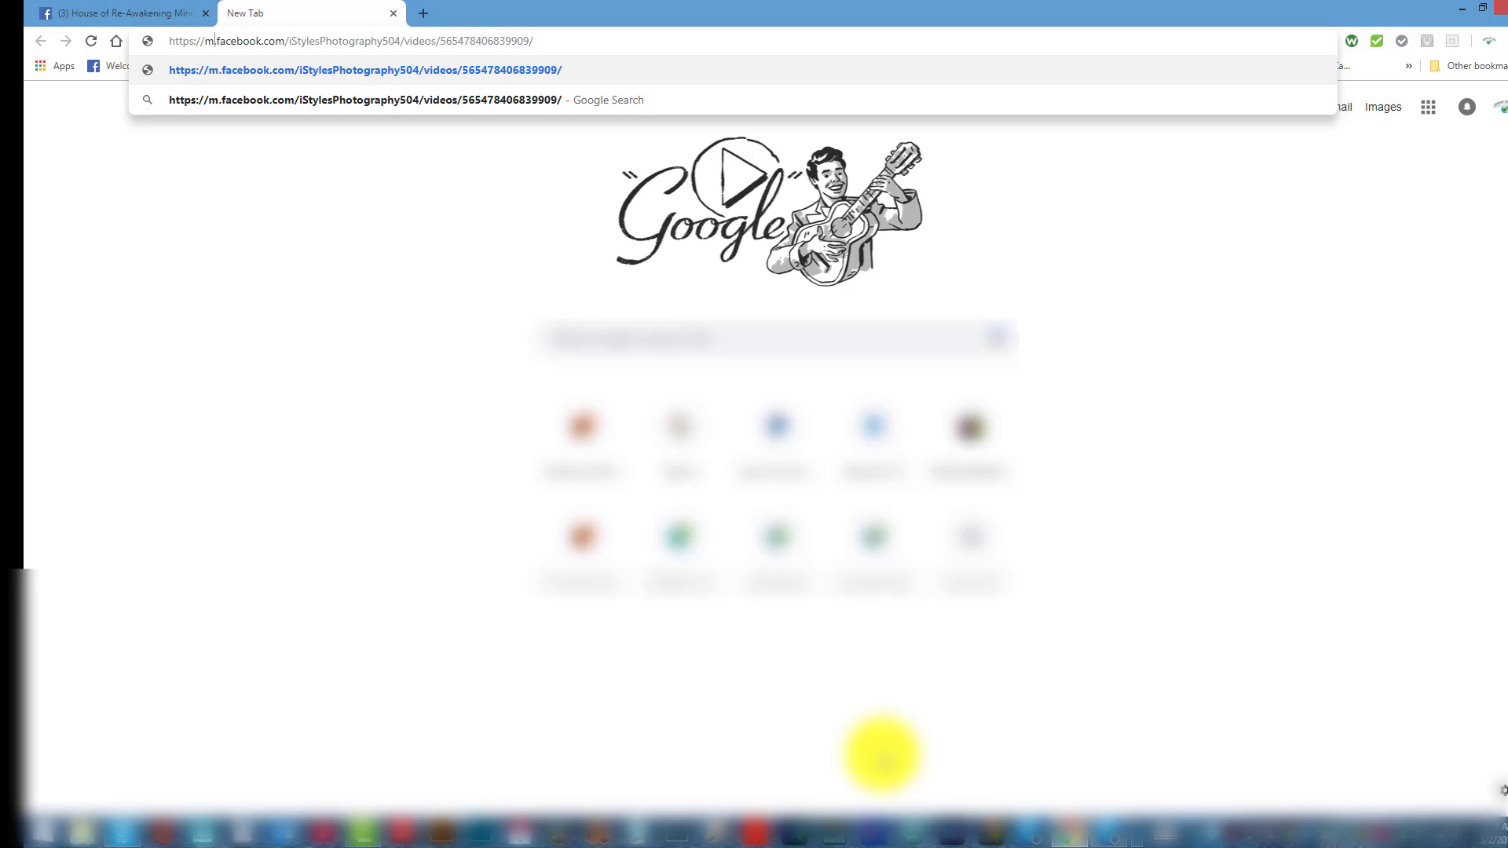
text(bas)
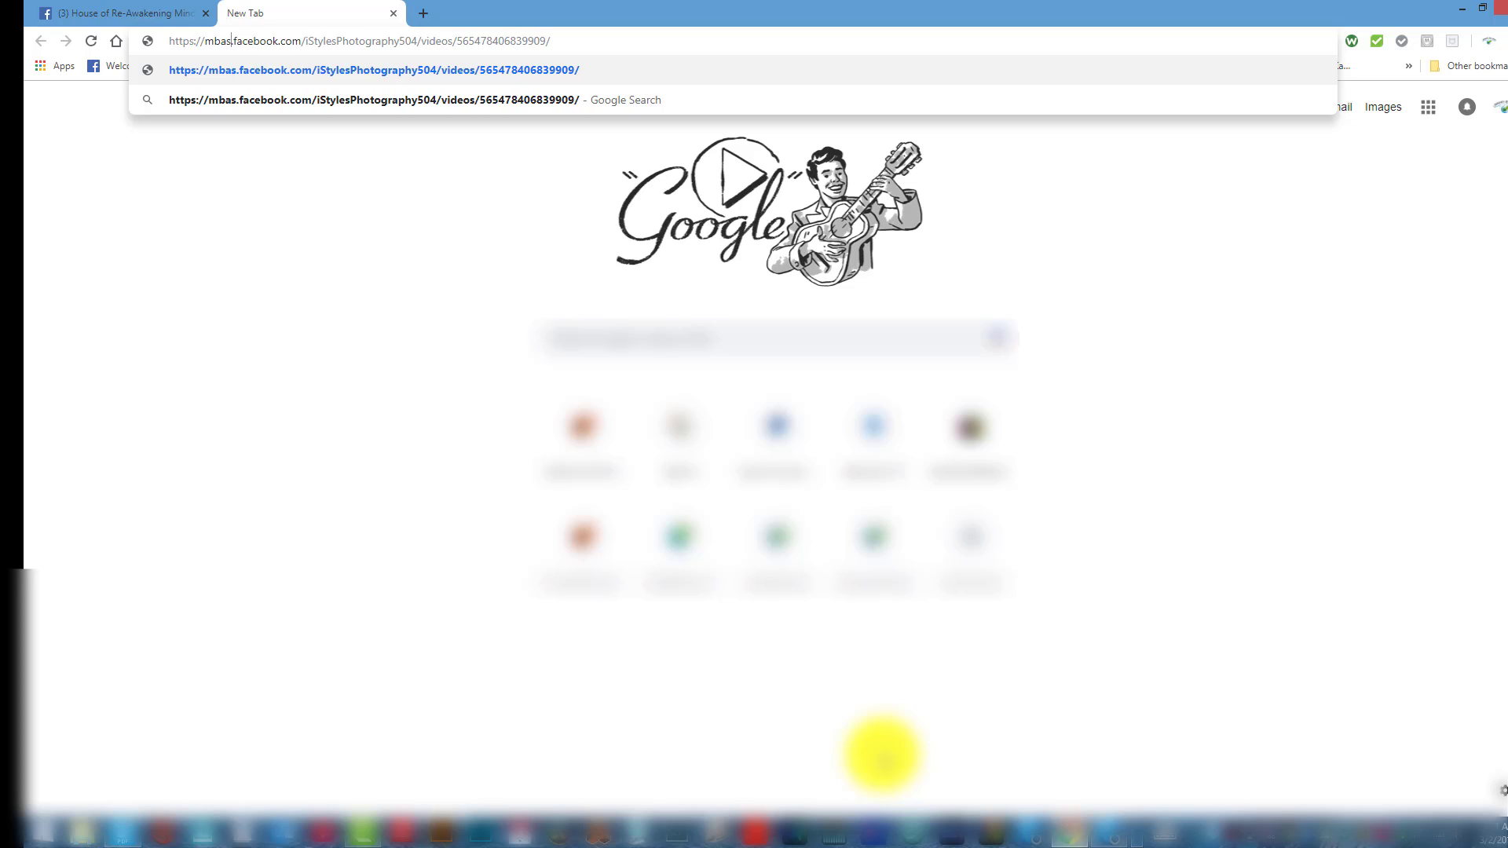
text(ic)
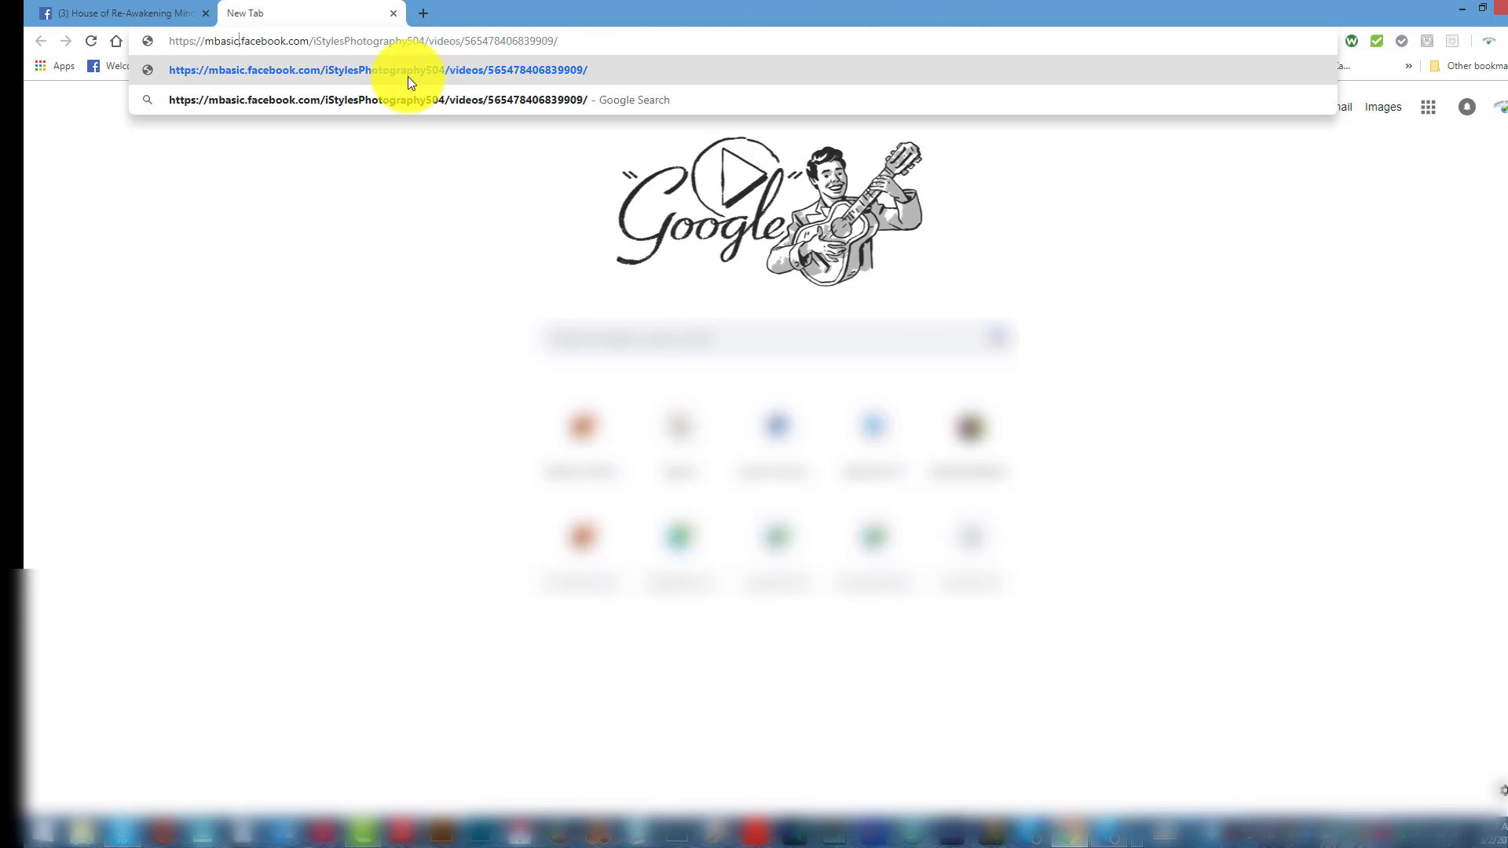
click(285, 70)
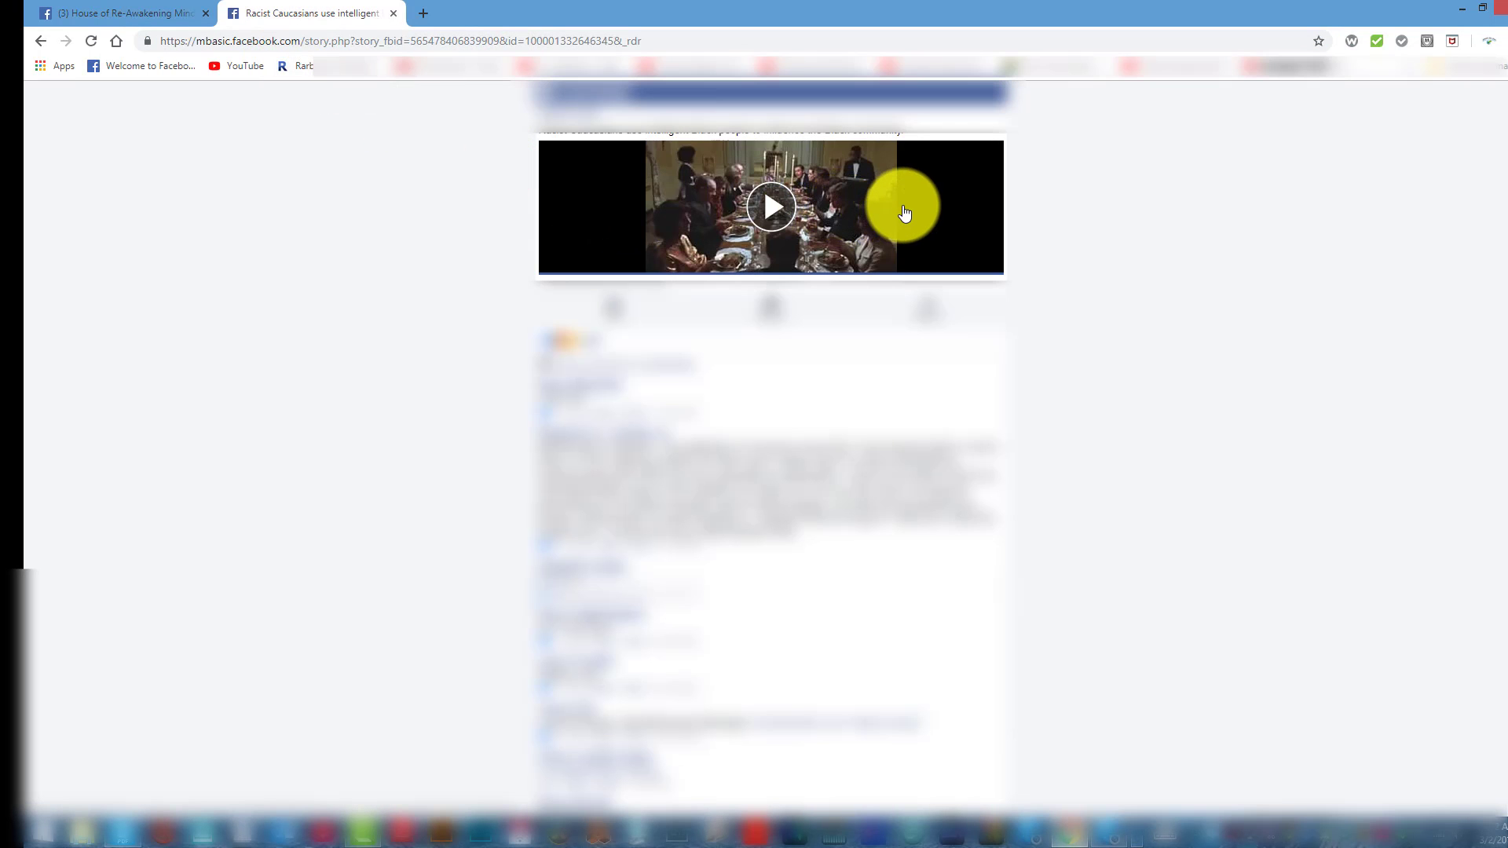
Open the video from the mbasic page, pause its playback, and bring up the dialog for saving it.
click(765, 208)
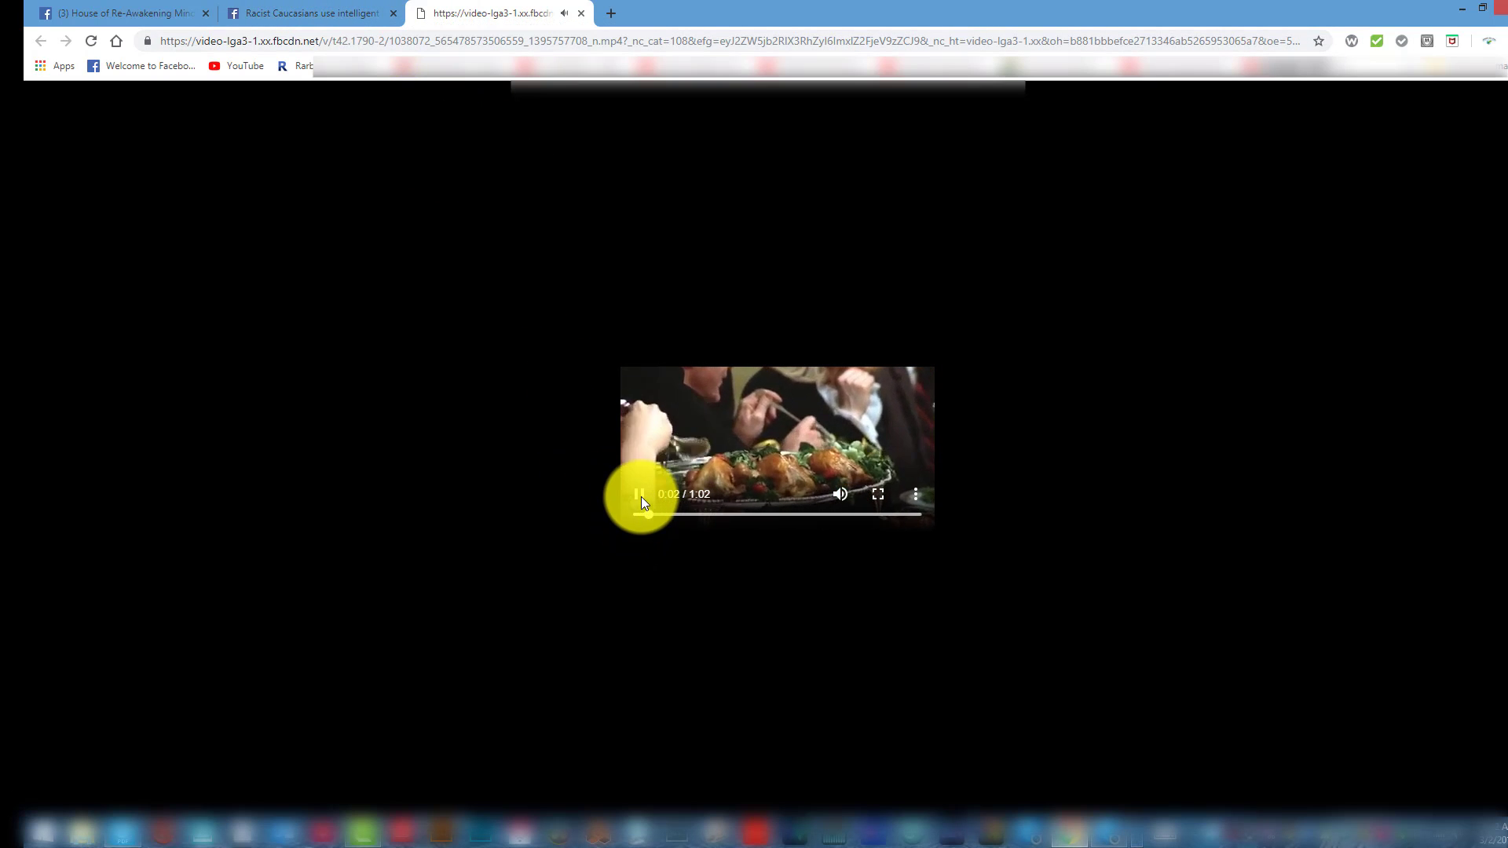
click(640, 488)
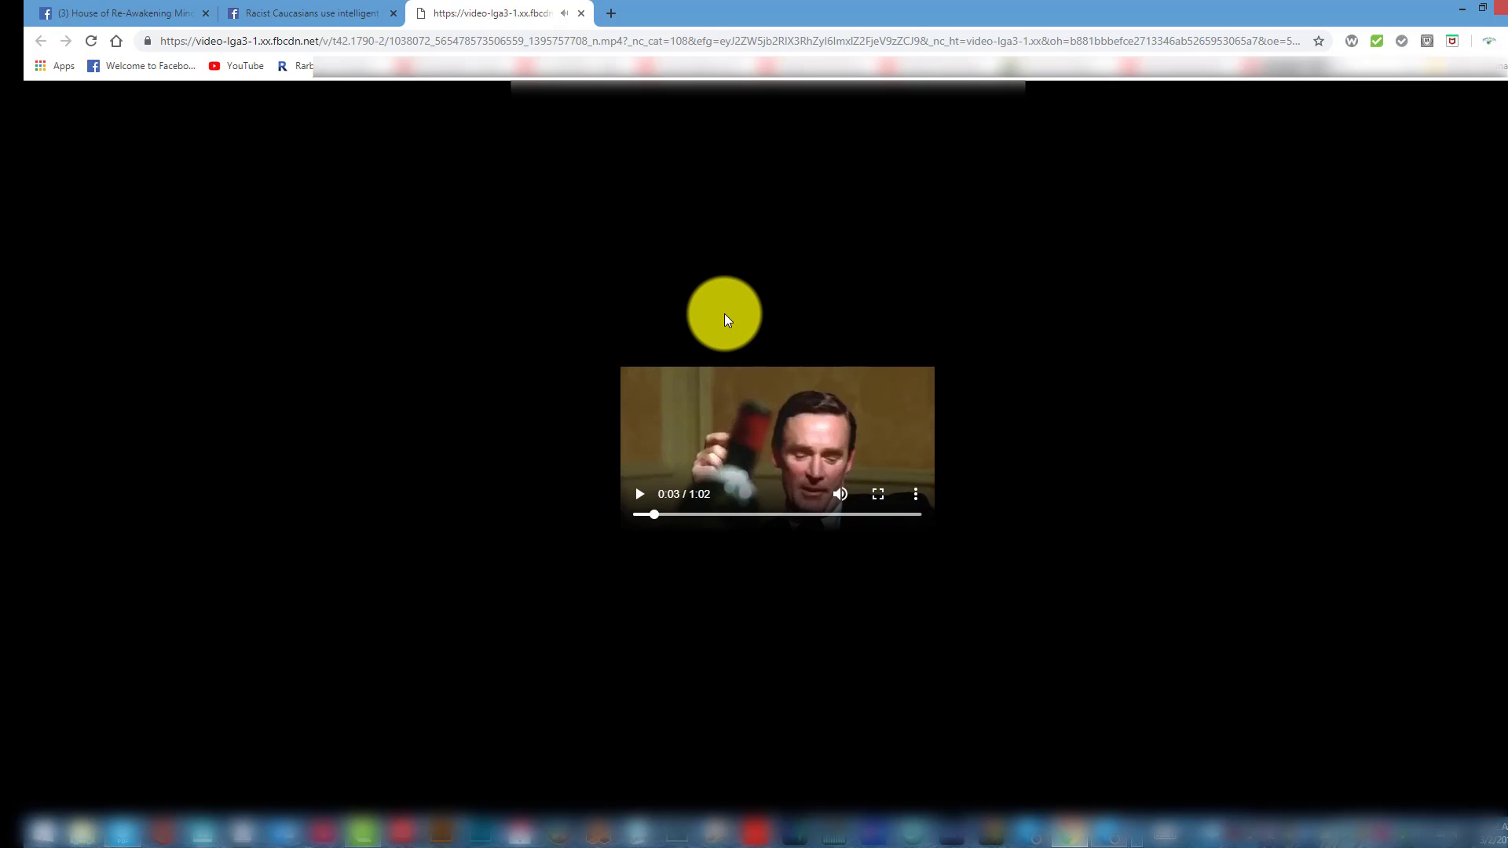
right_click(745, 399)
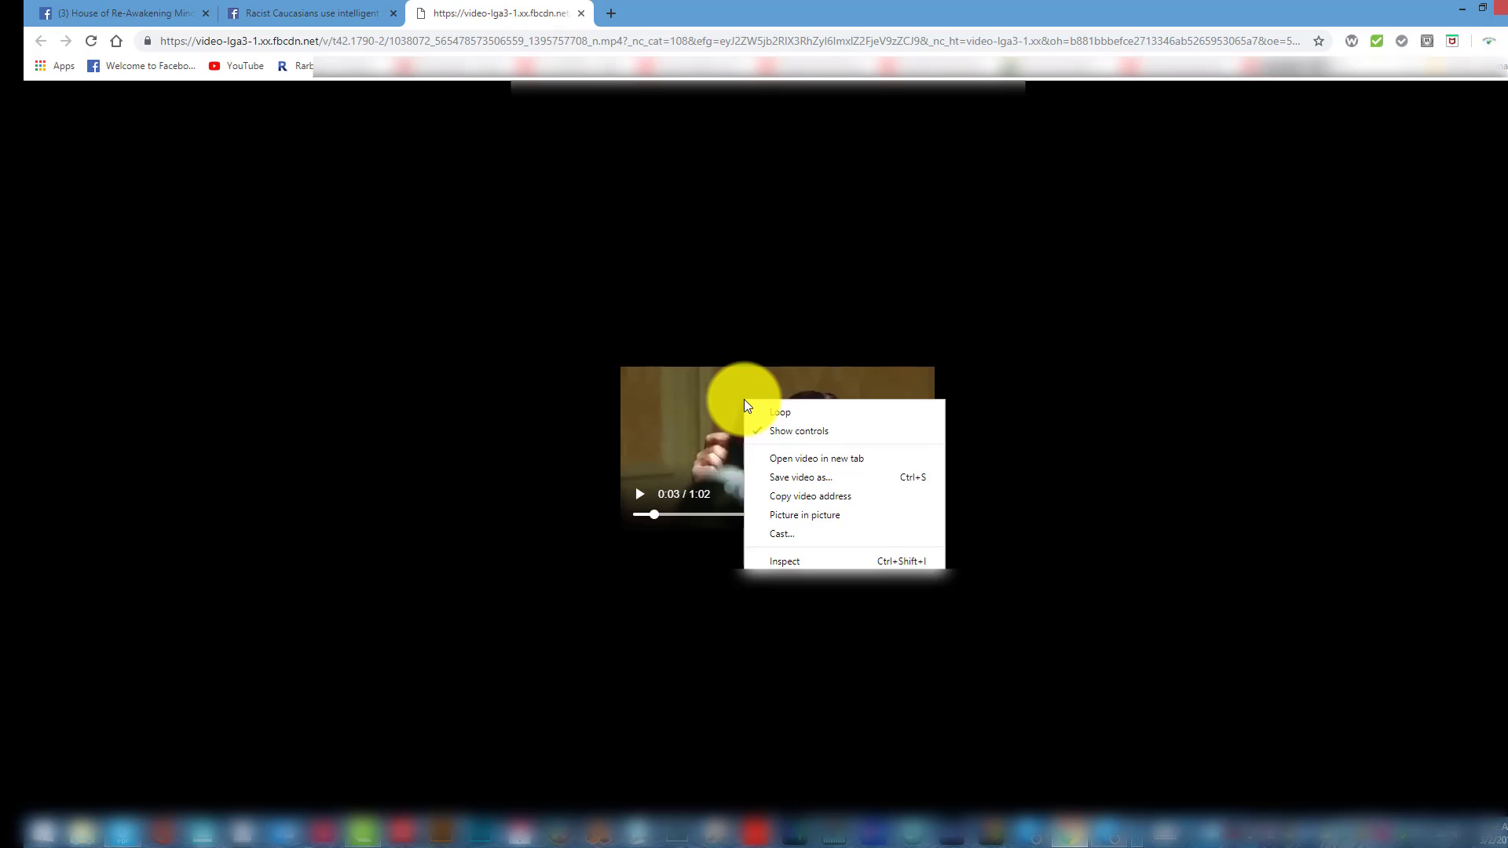
click(790, 481)
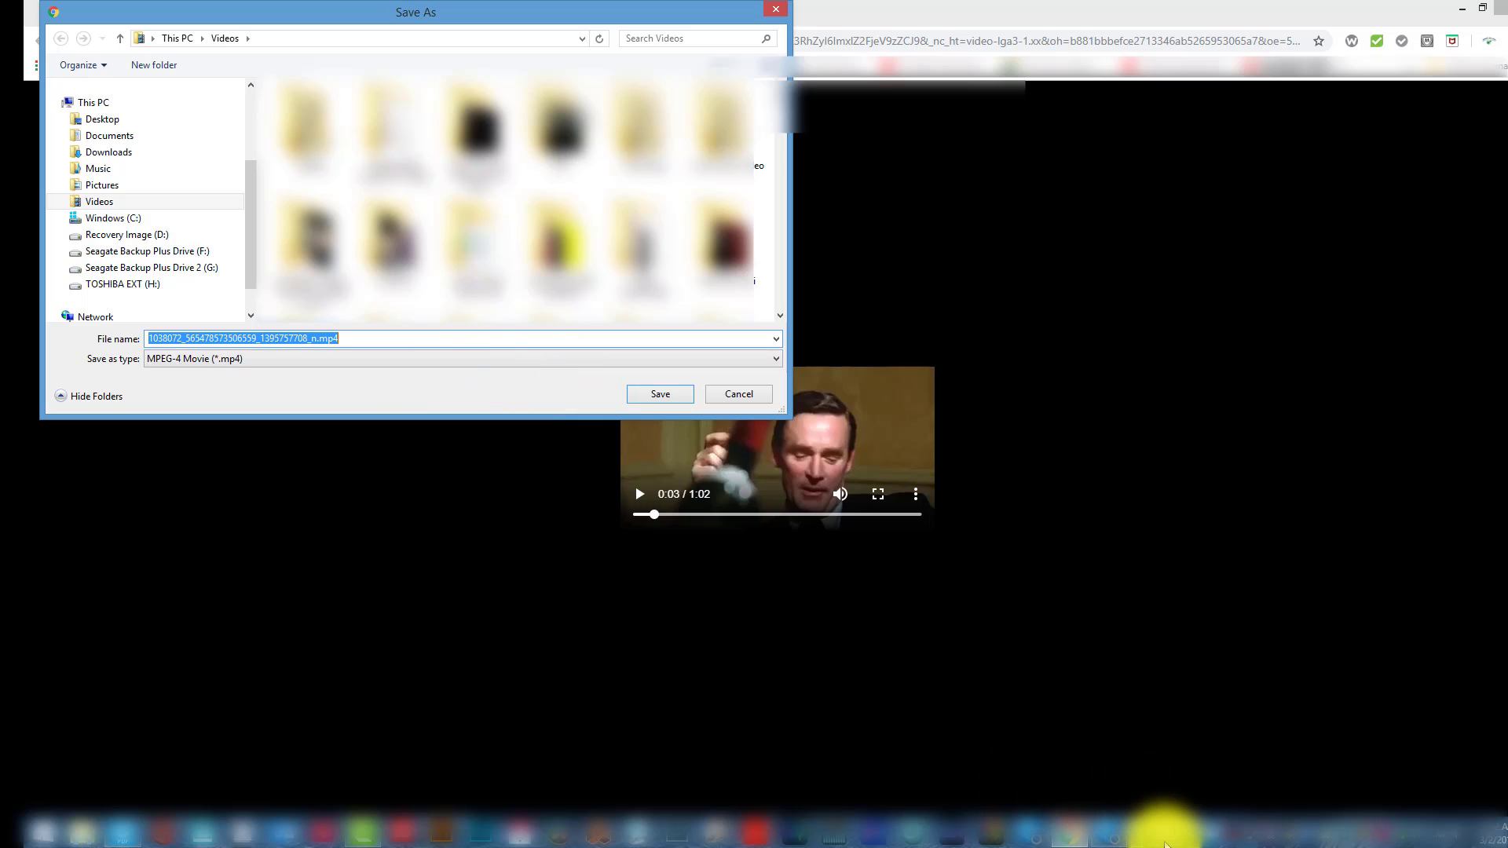
Bring up the on-screen keyboard and clear the entire suggested file name, including the .mp4 extension.
click(1165, 835)
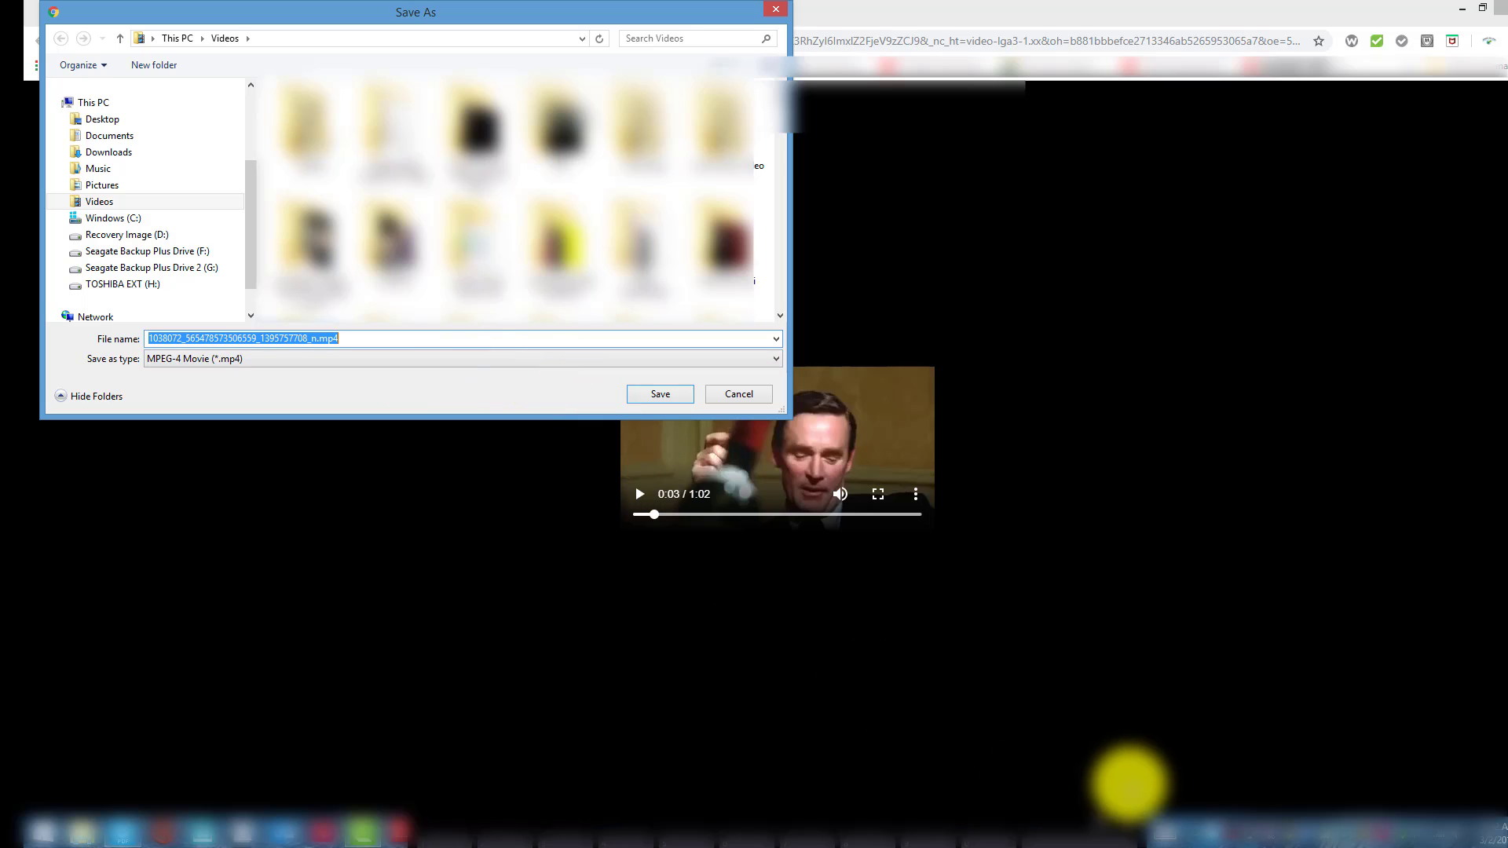
click(1035, 815)
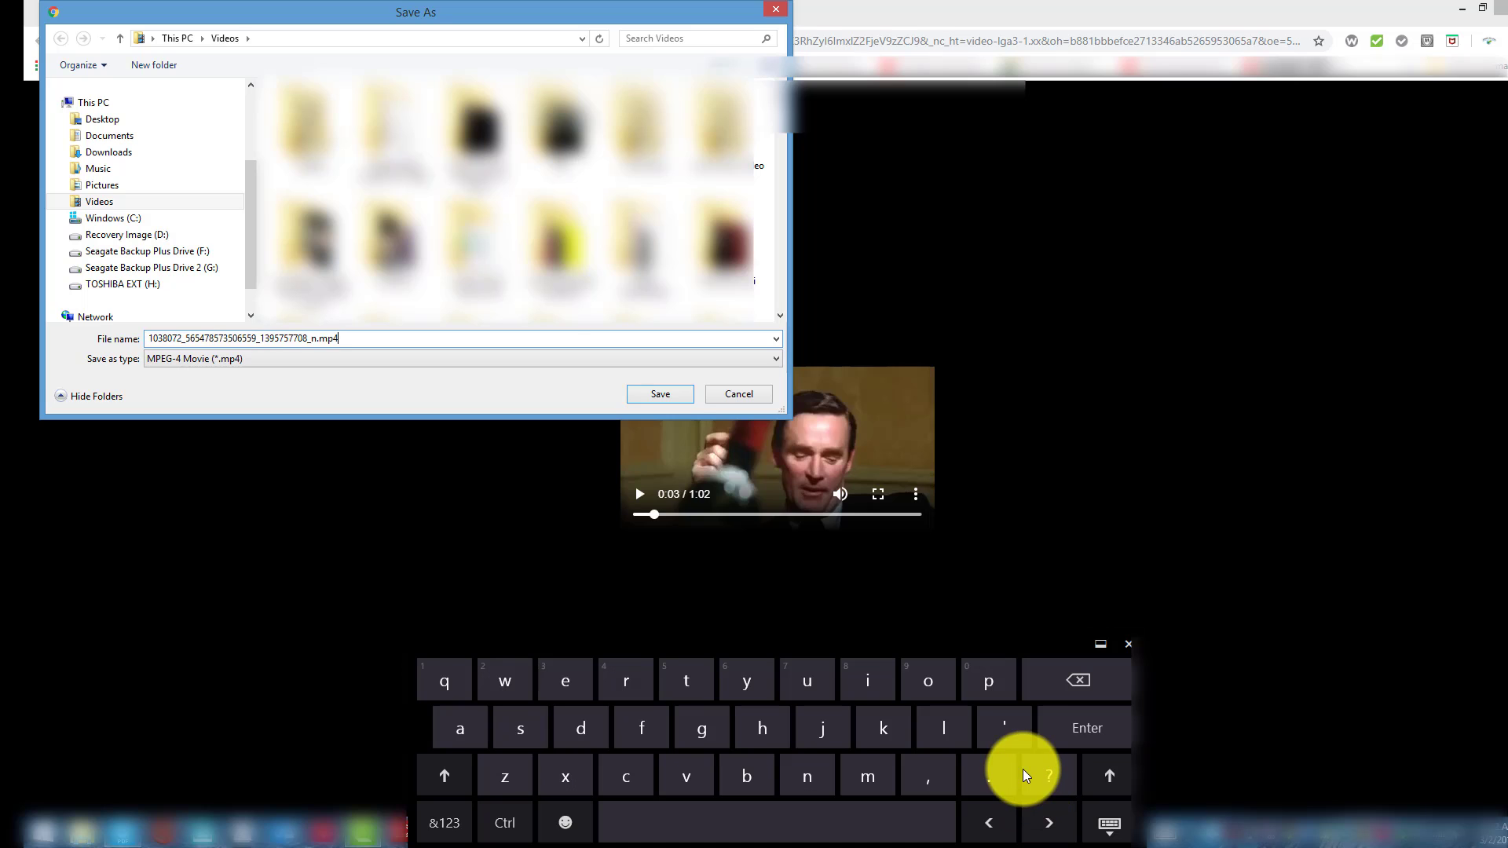
click(991, 819)
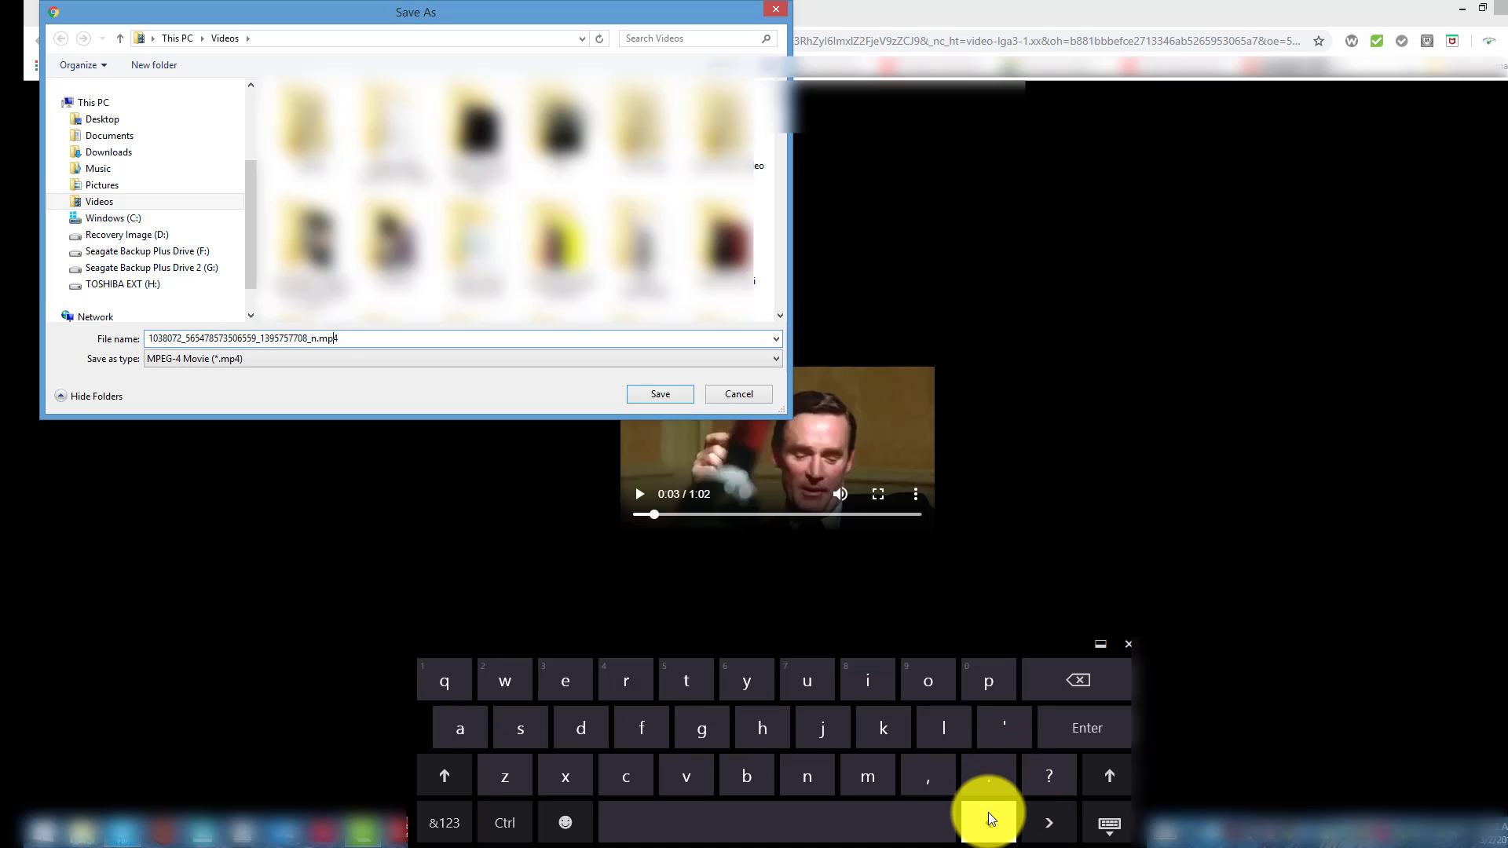
click(1048, 826)
click(1048, 826)
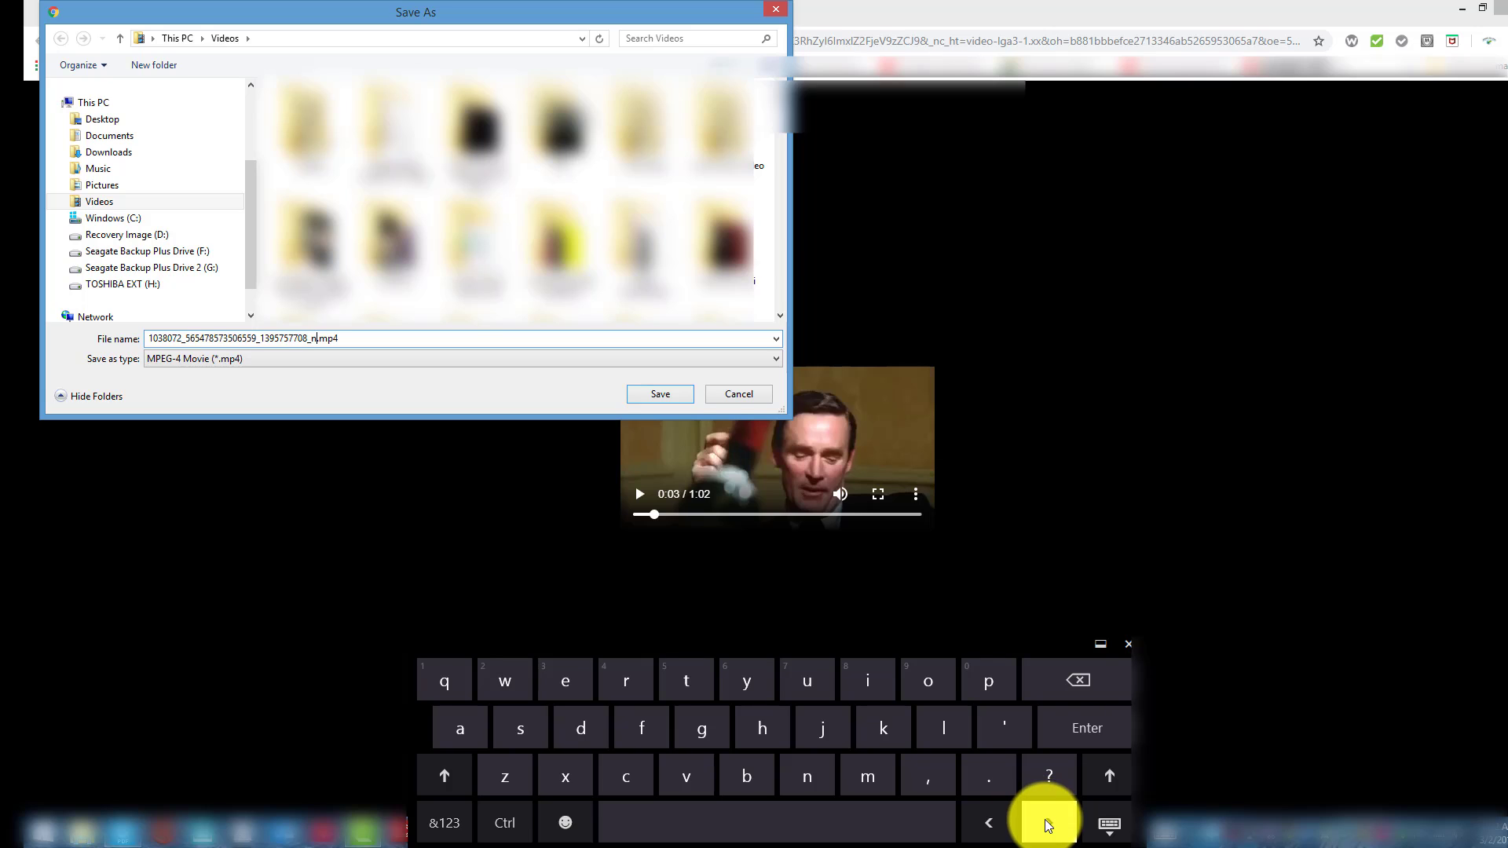
click(1081, 682)
click(1080, 682)
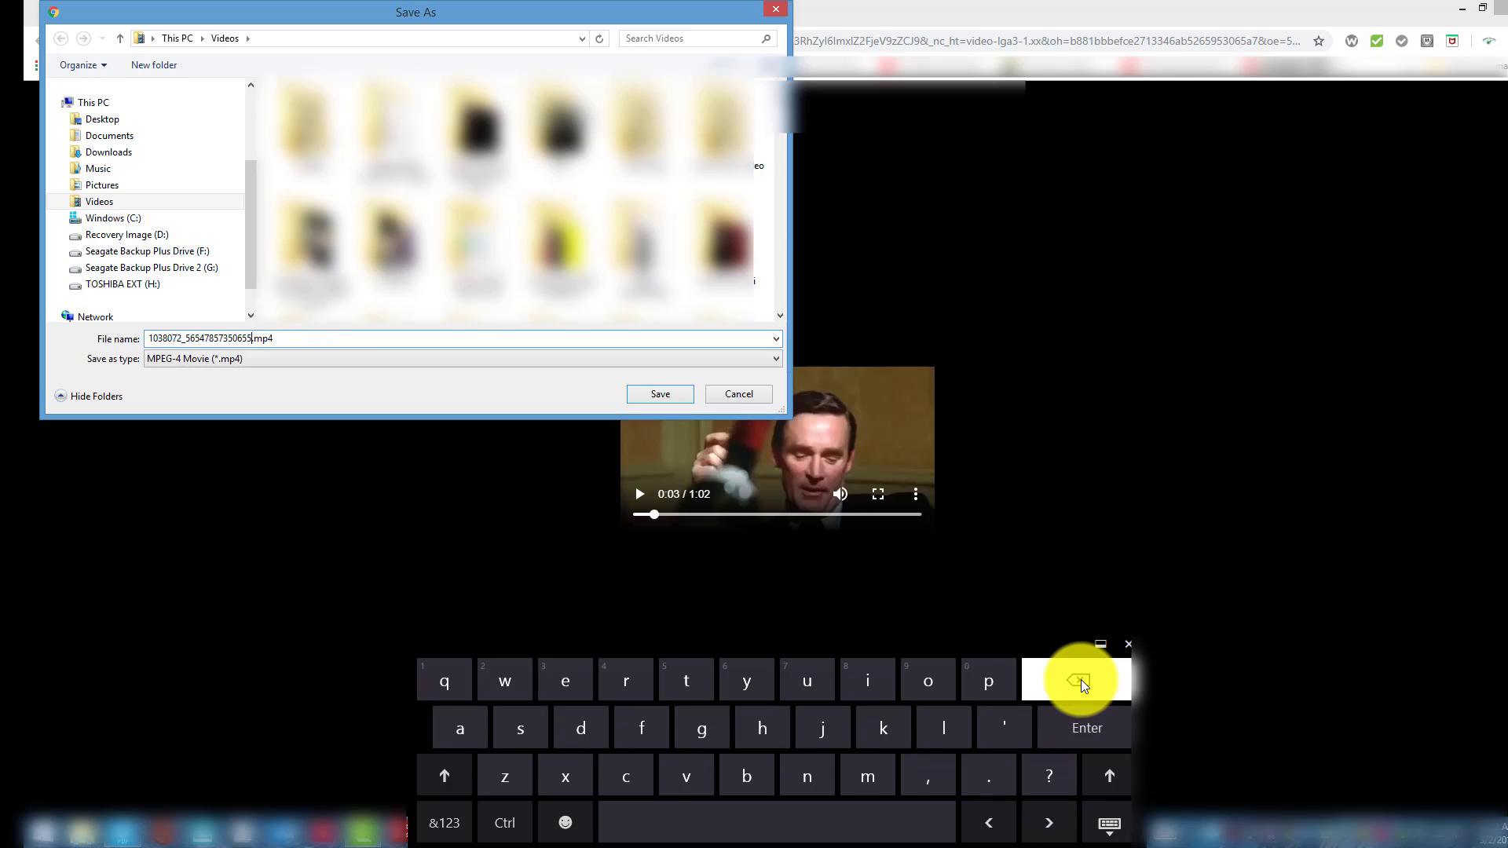
click(1081, 682)
click(1081, 682)
click(1081, 681)
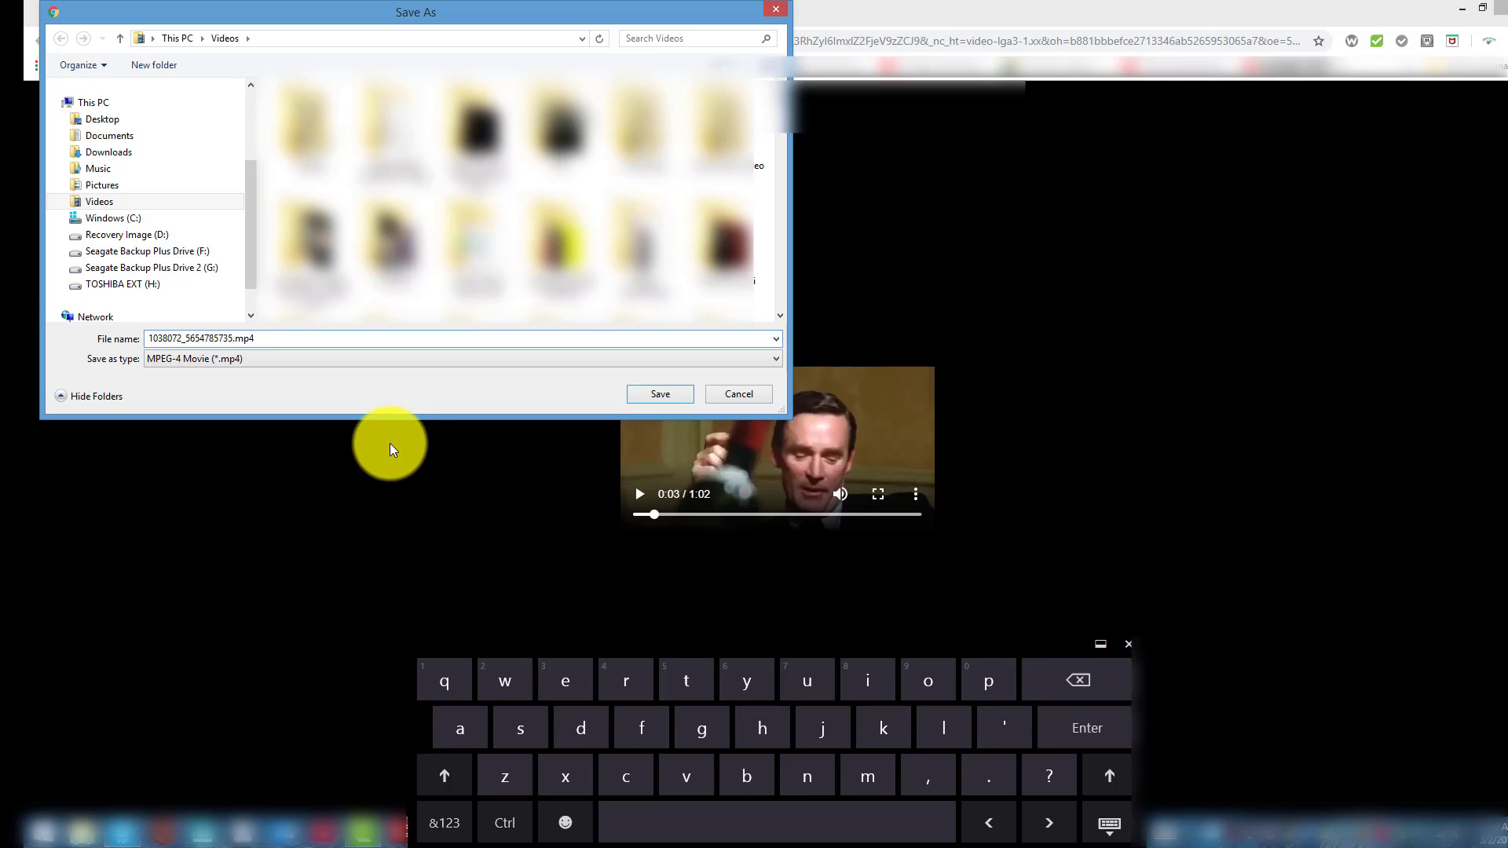
click(277, 335)
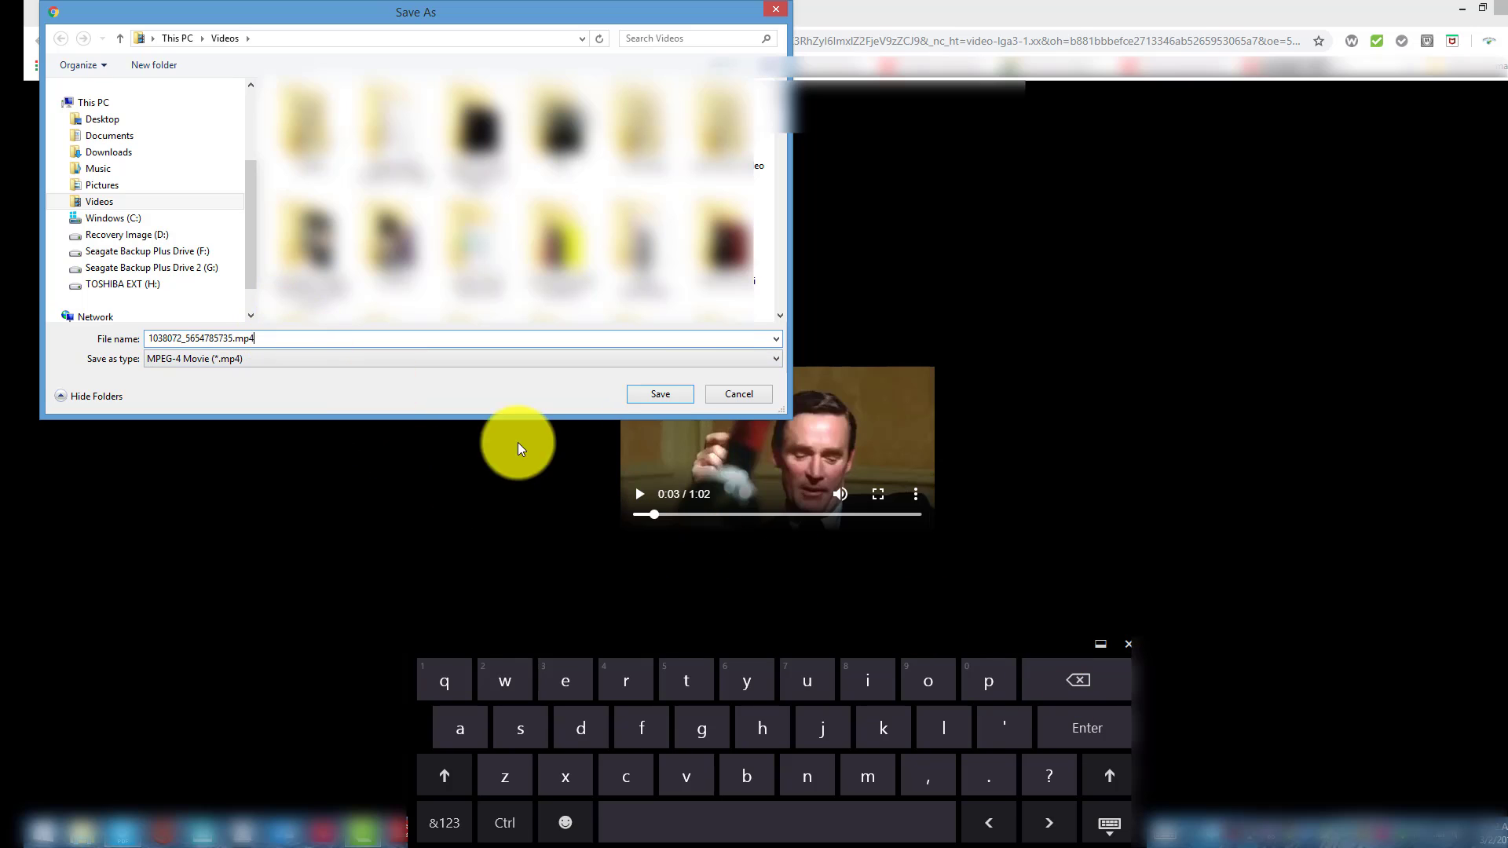
click(1075, 677)
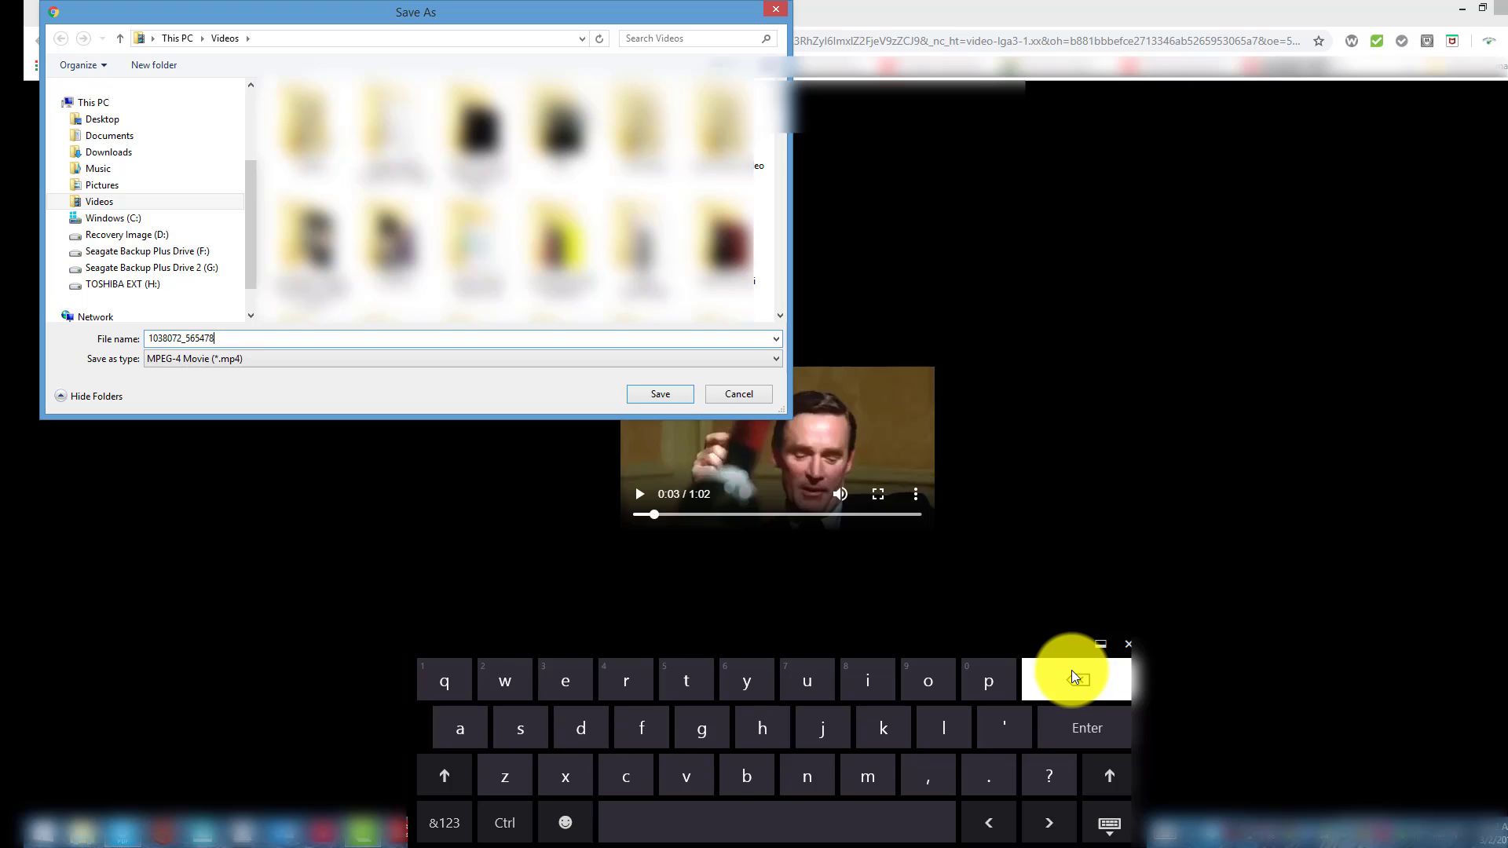
click(1076, 677)
click(1076, 677)
click(1076, 677)
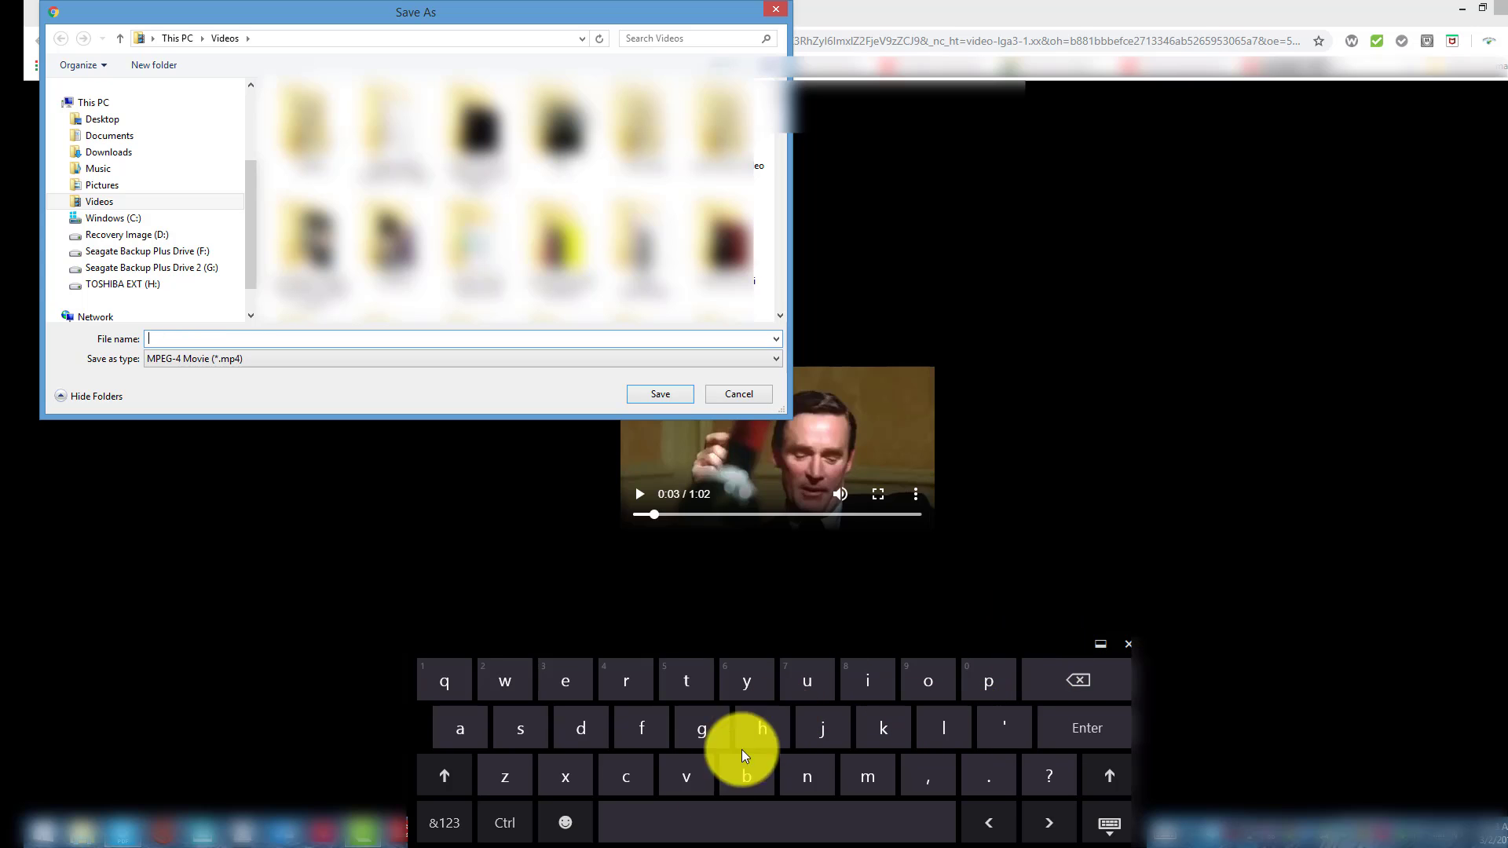
Name the video file "Power Talk 01" and save it as an MPEG-4 movie in the Videos folder.
click(444, 778)
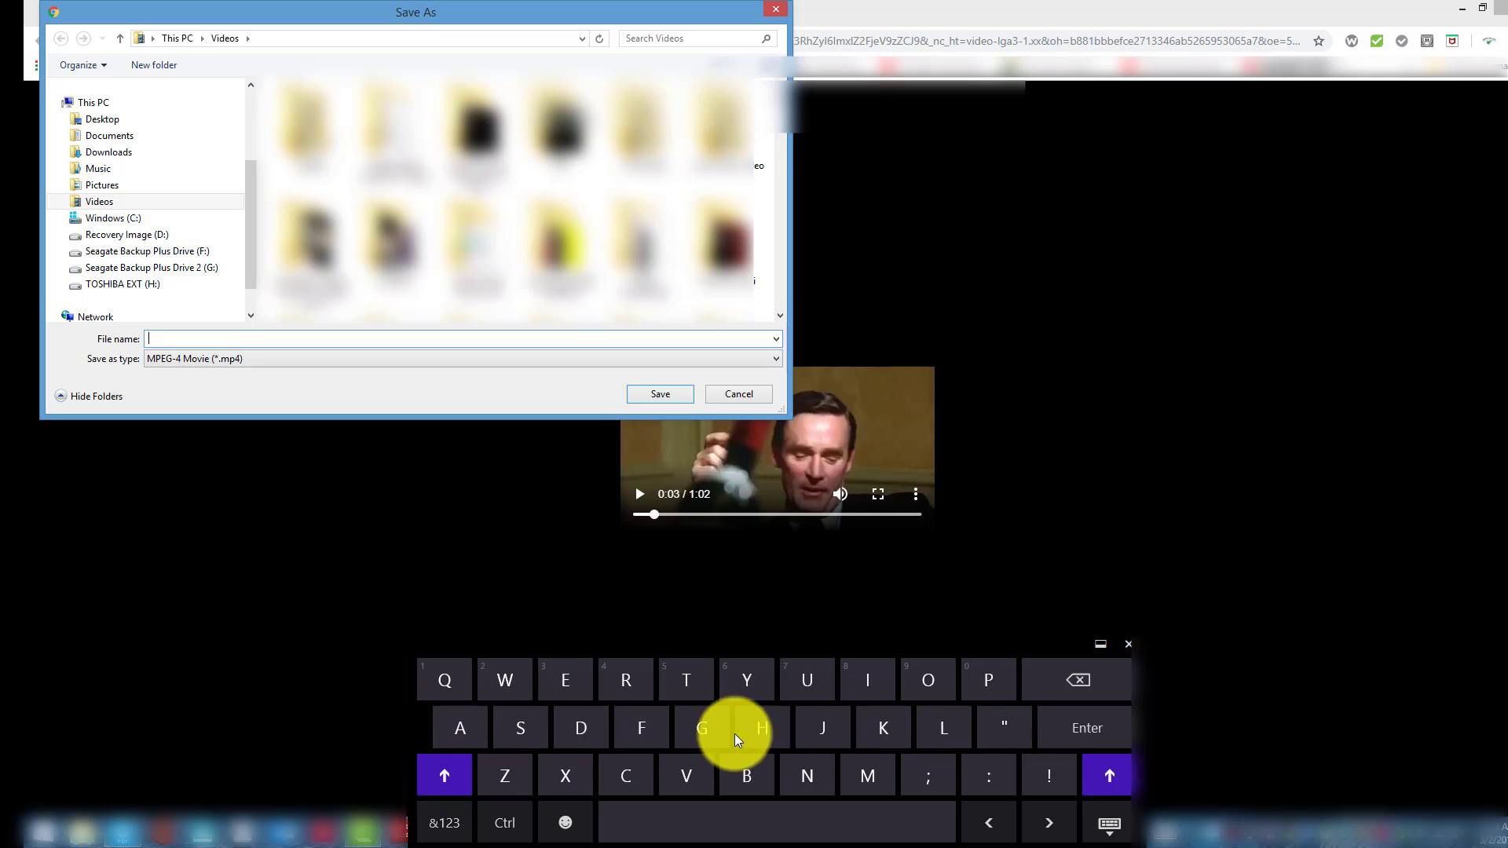
click(987, 677)
click(932, 681)
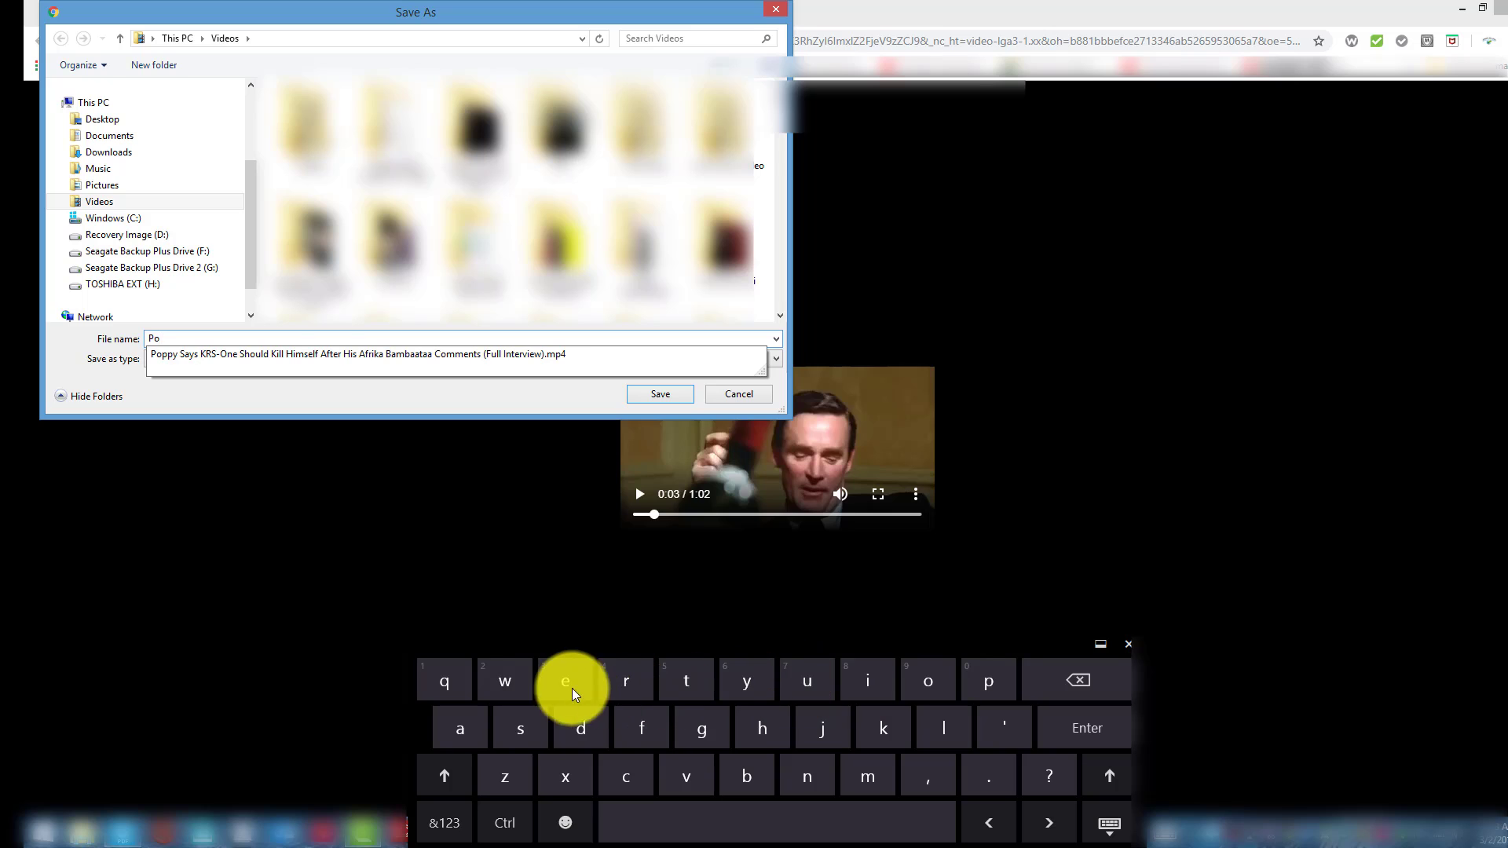
click(505, 681)
click(565, 681)
click(626, 680)
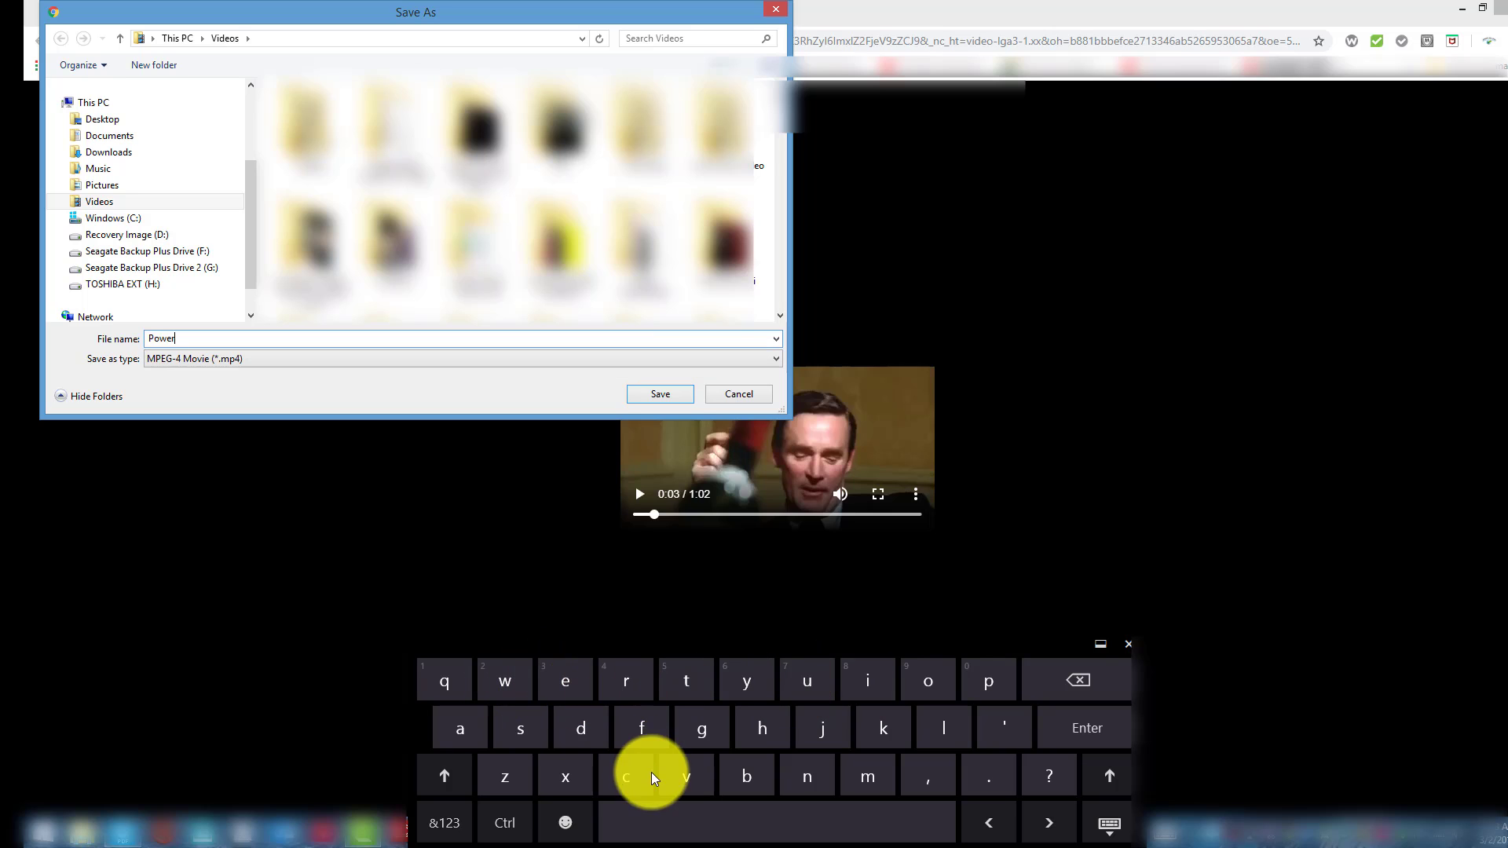
click(660, 820)
click(454, 773)
click(684, 683)
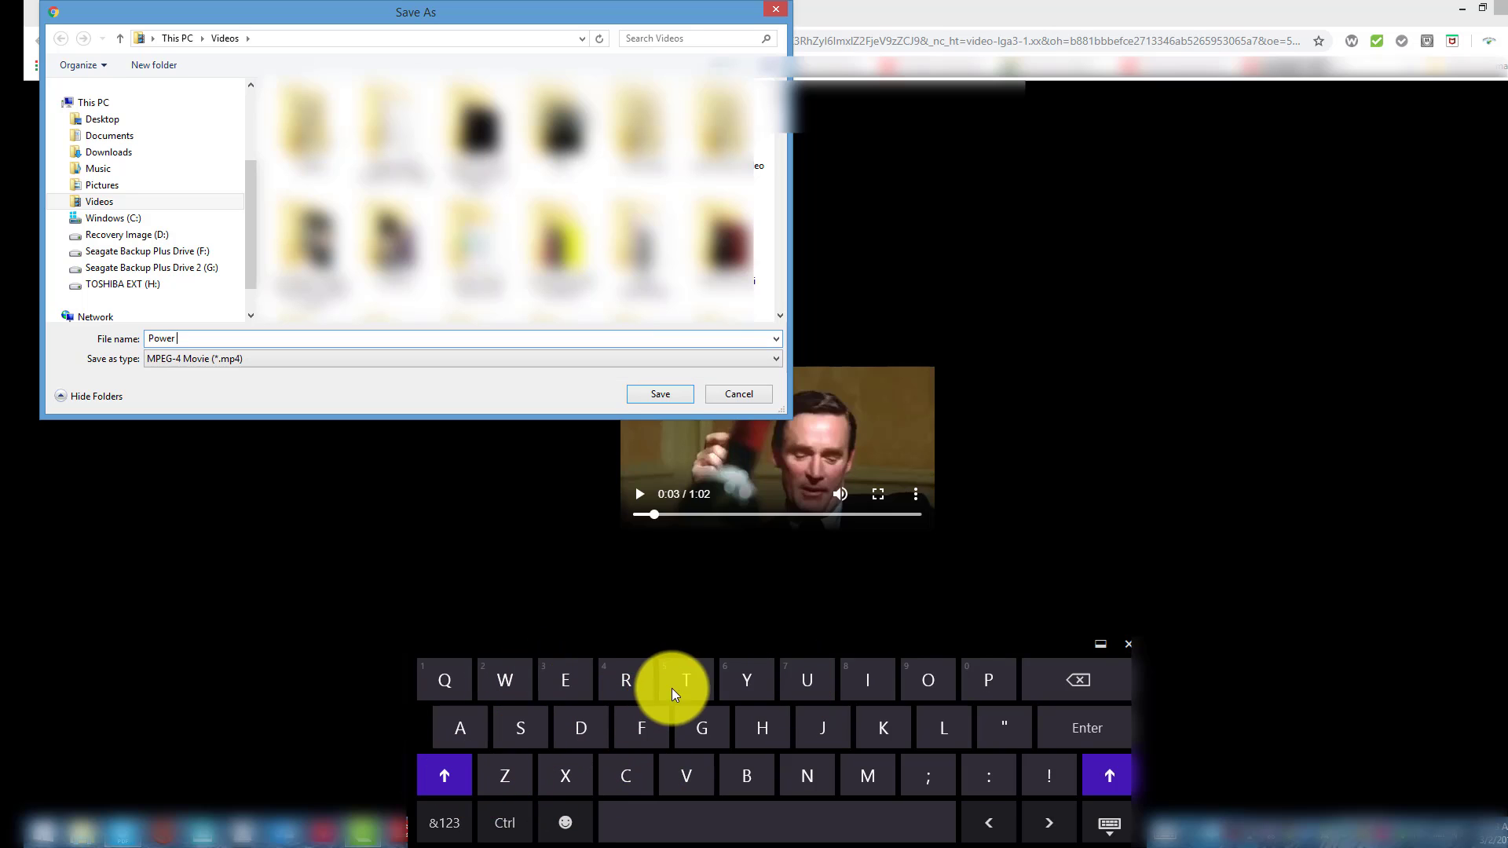
click(453, 719)
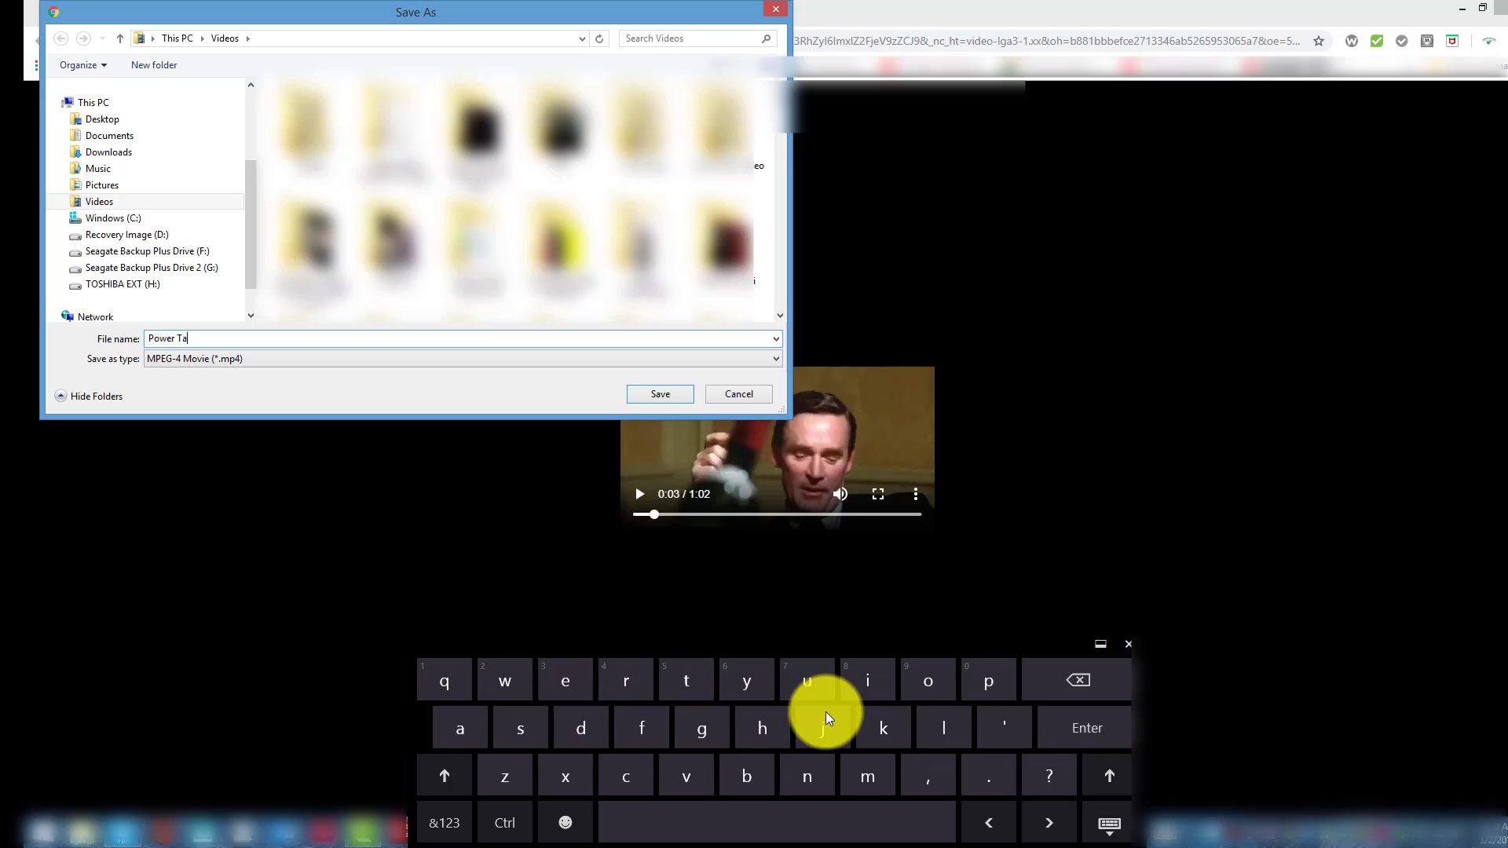
click(924, 723)
click(882, 723)
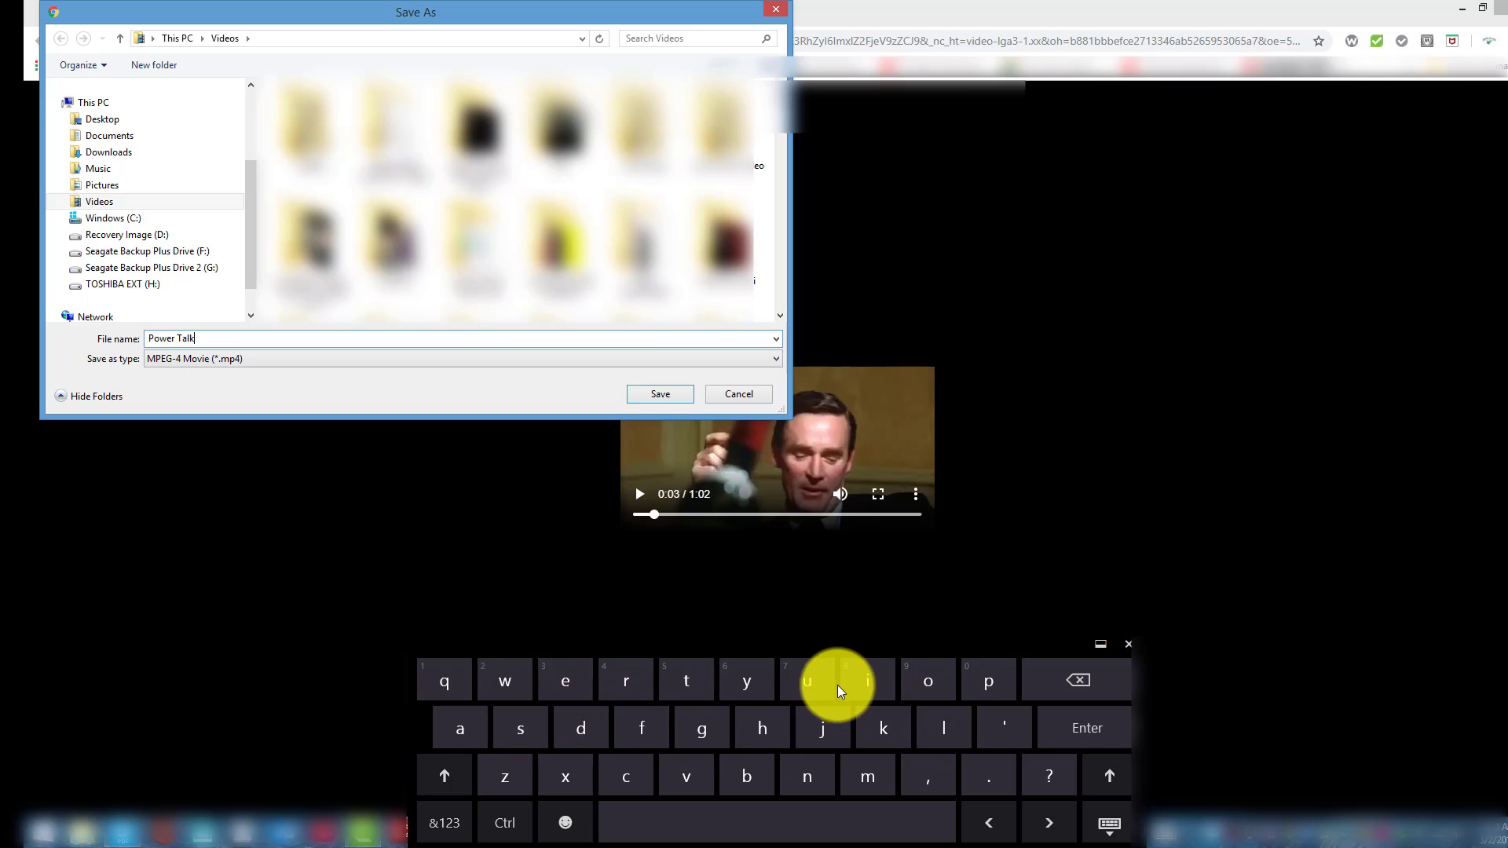
click(717, 808)
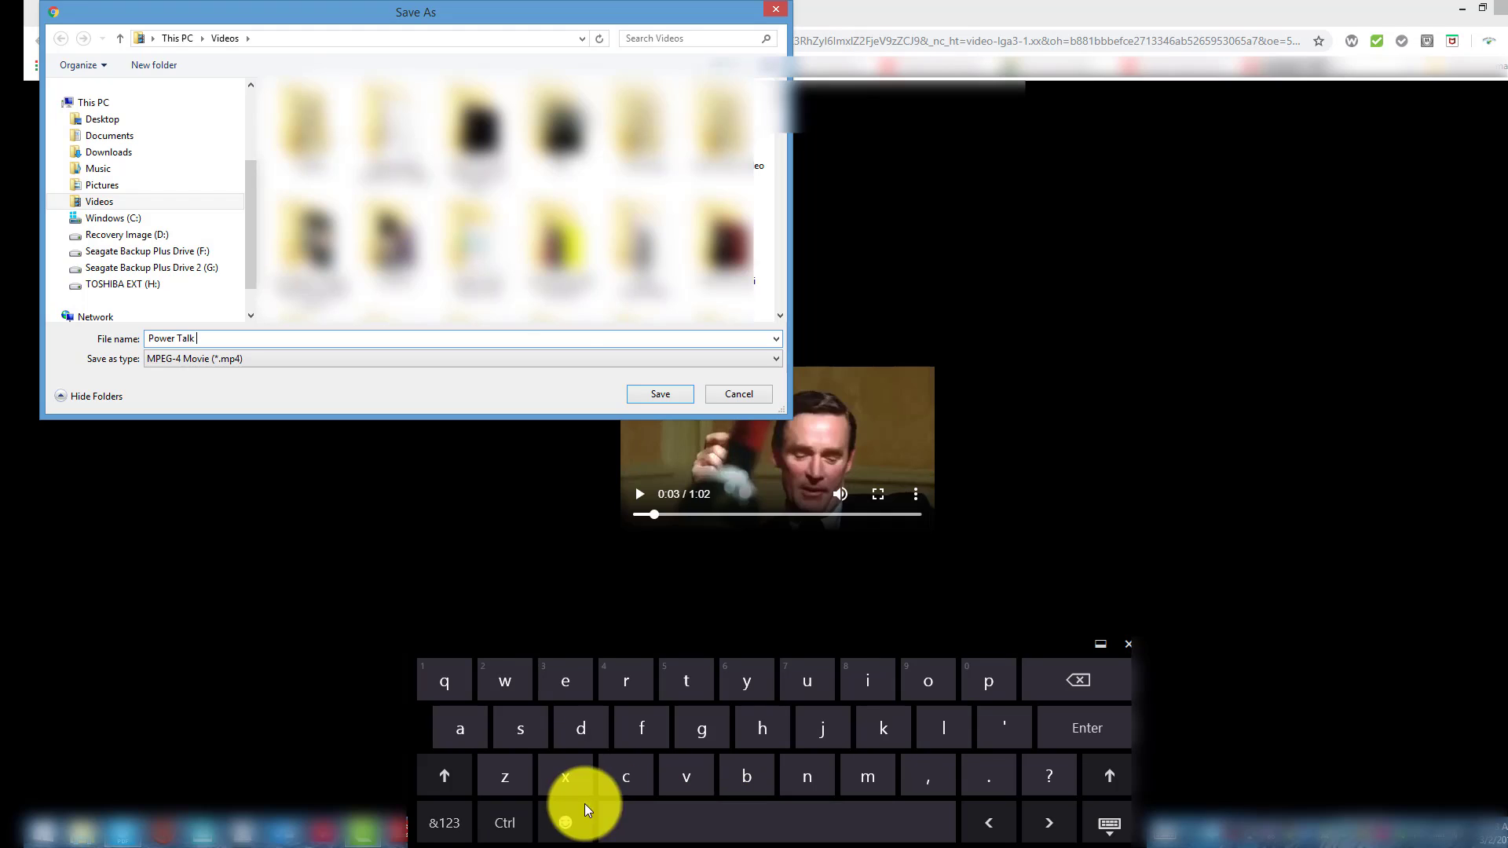
click(440, 821)
click(894, 813)
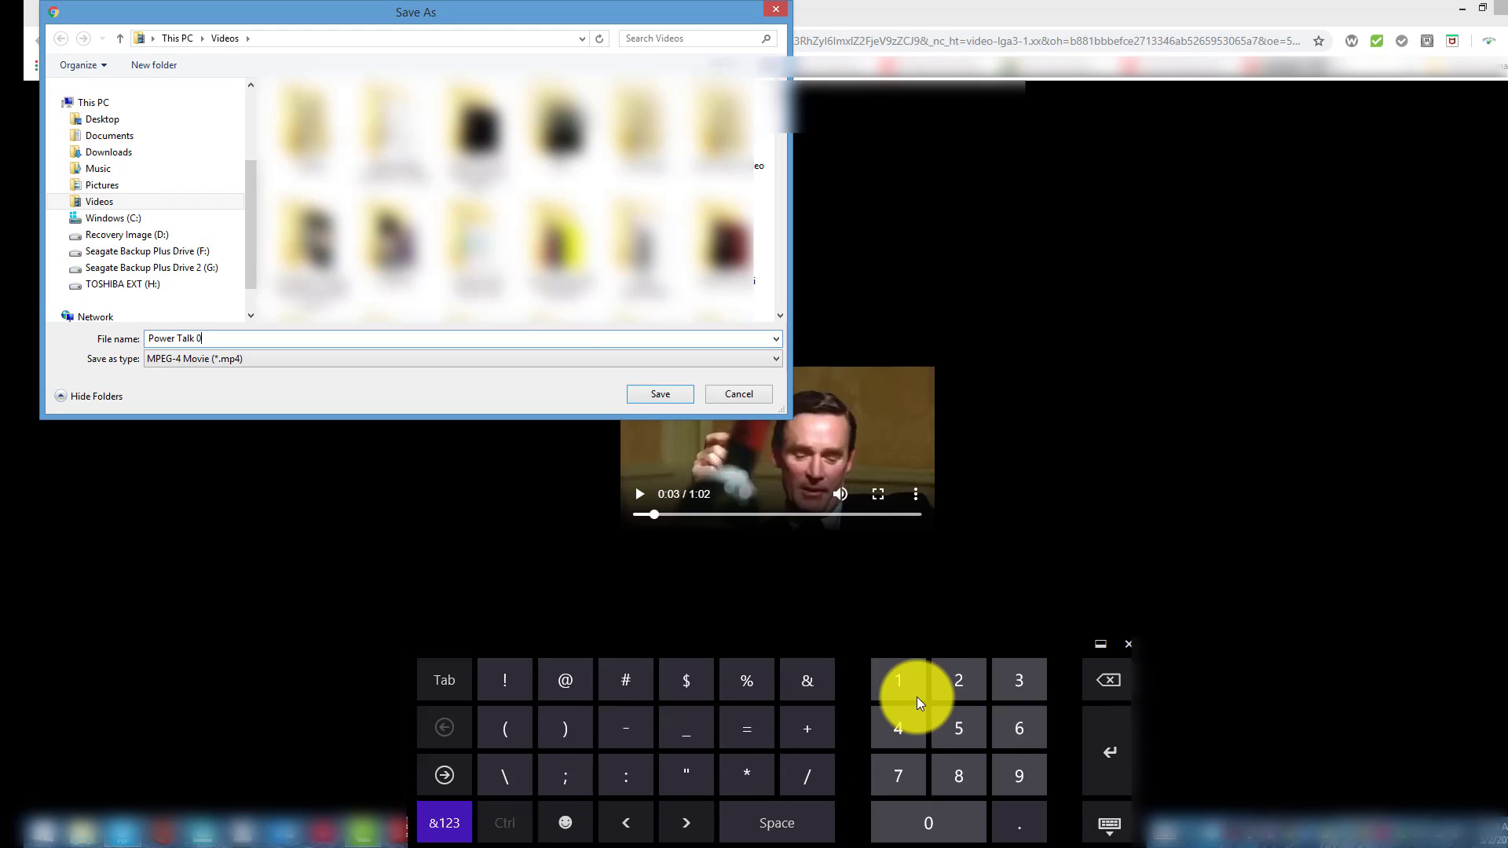
click(912, 688)
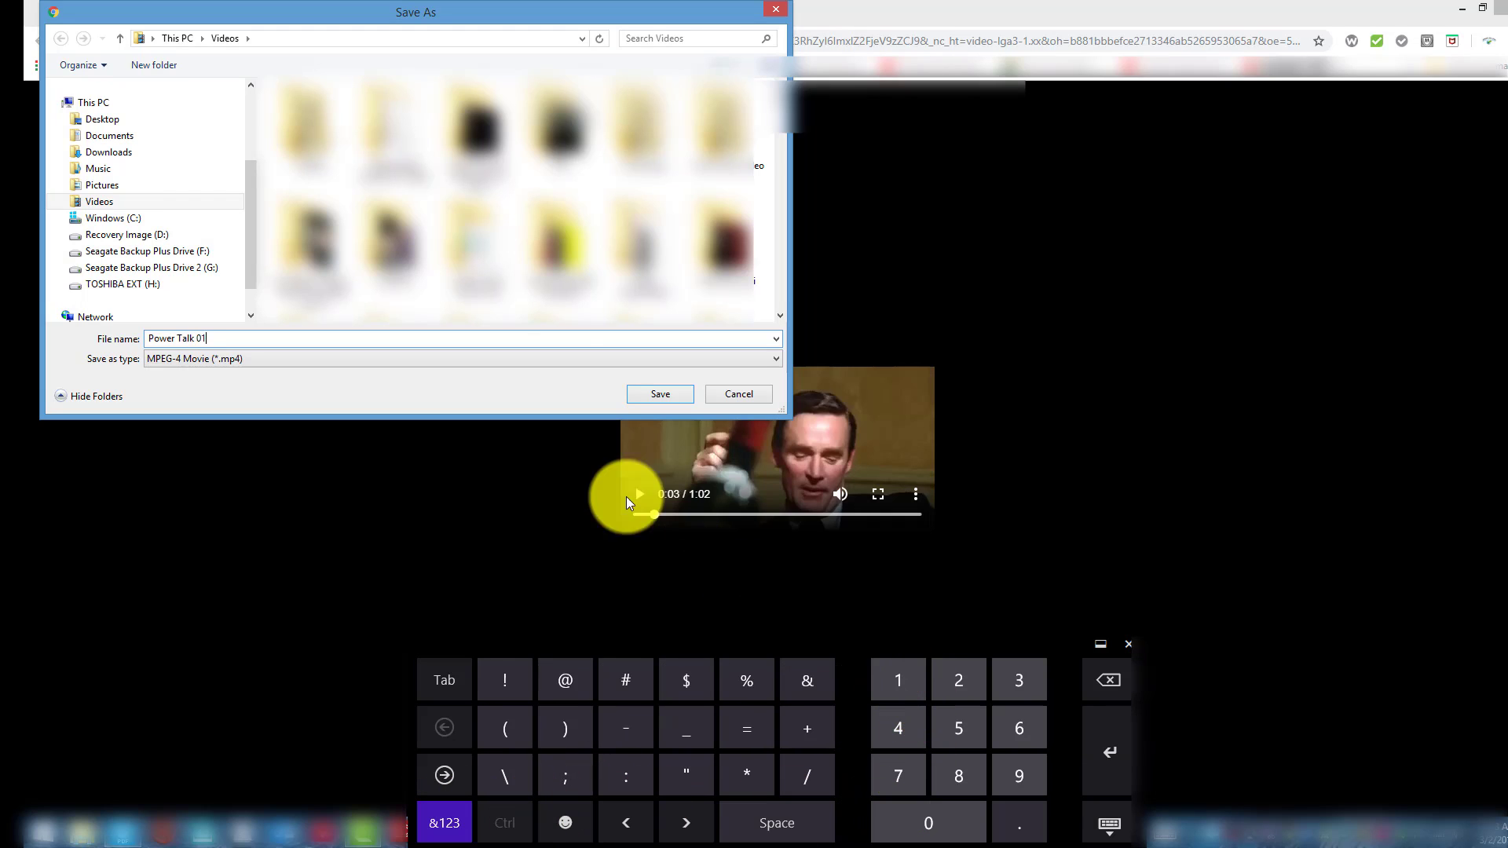
click(650, 401)
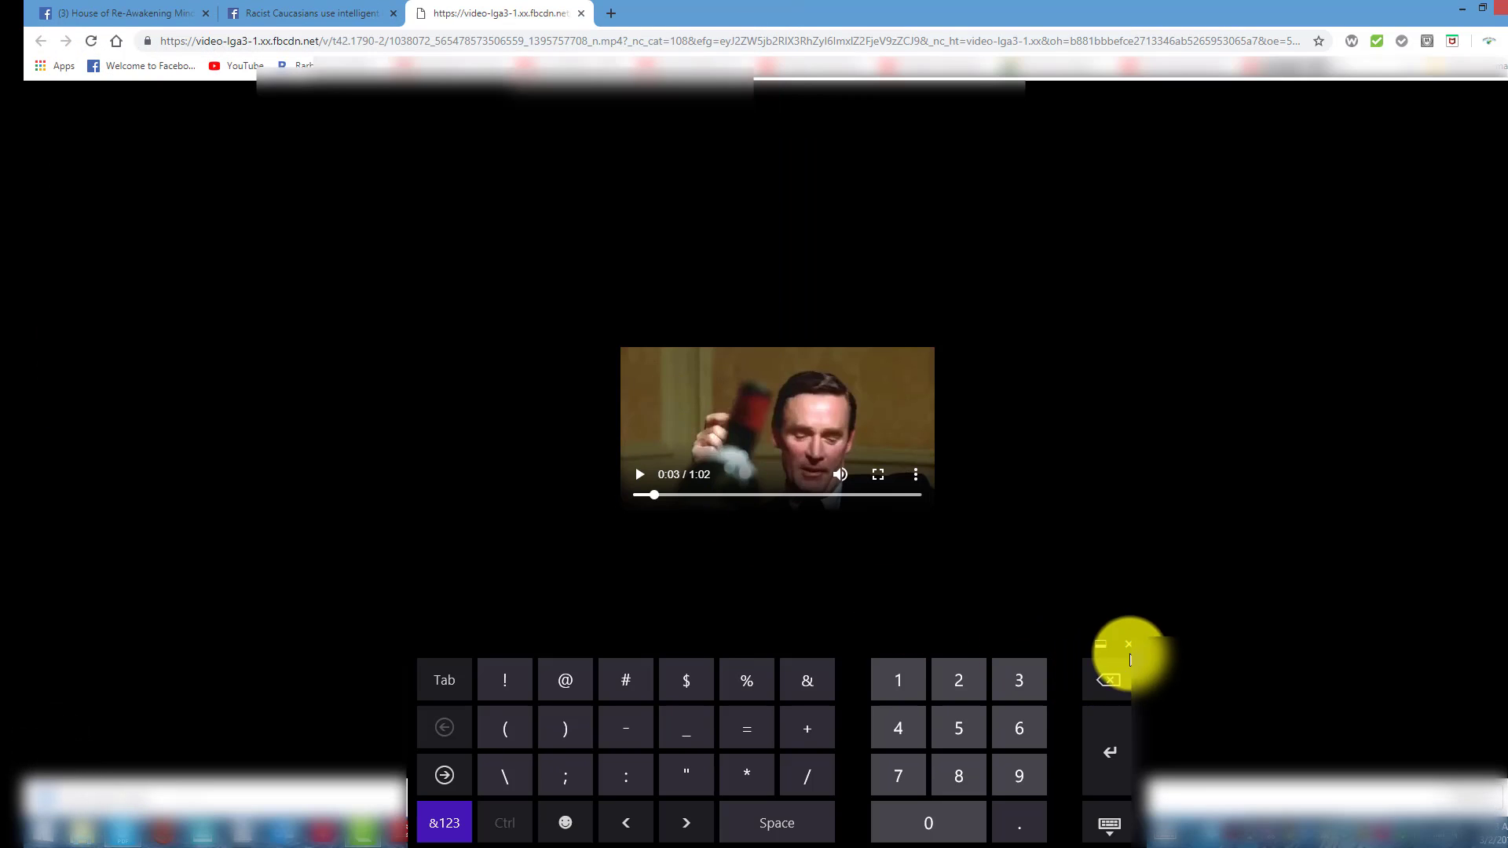
Dismiss the on-screen keyboard and check the downloaded Power Talk 01.mp4 in its folder, closing the folder window when done.
click(1129, 644)
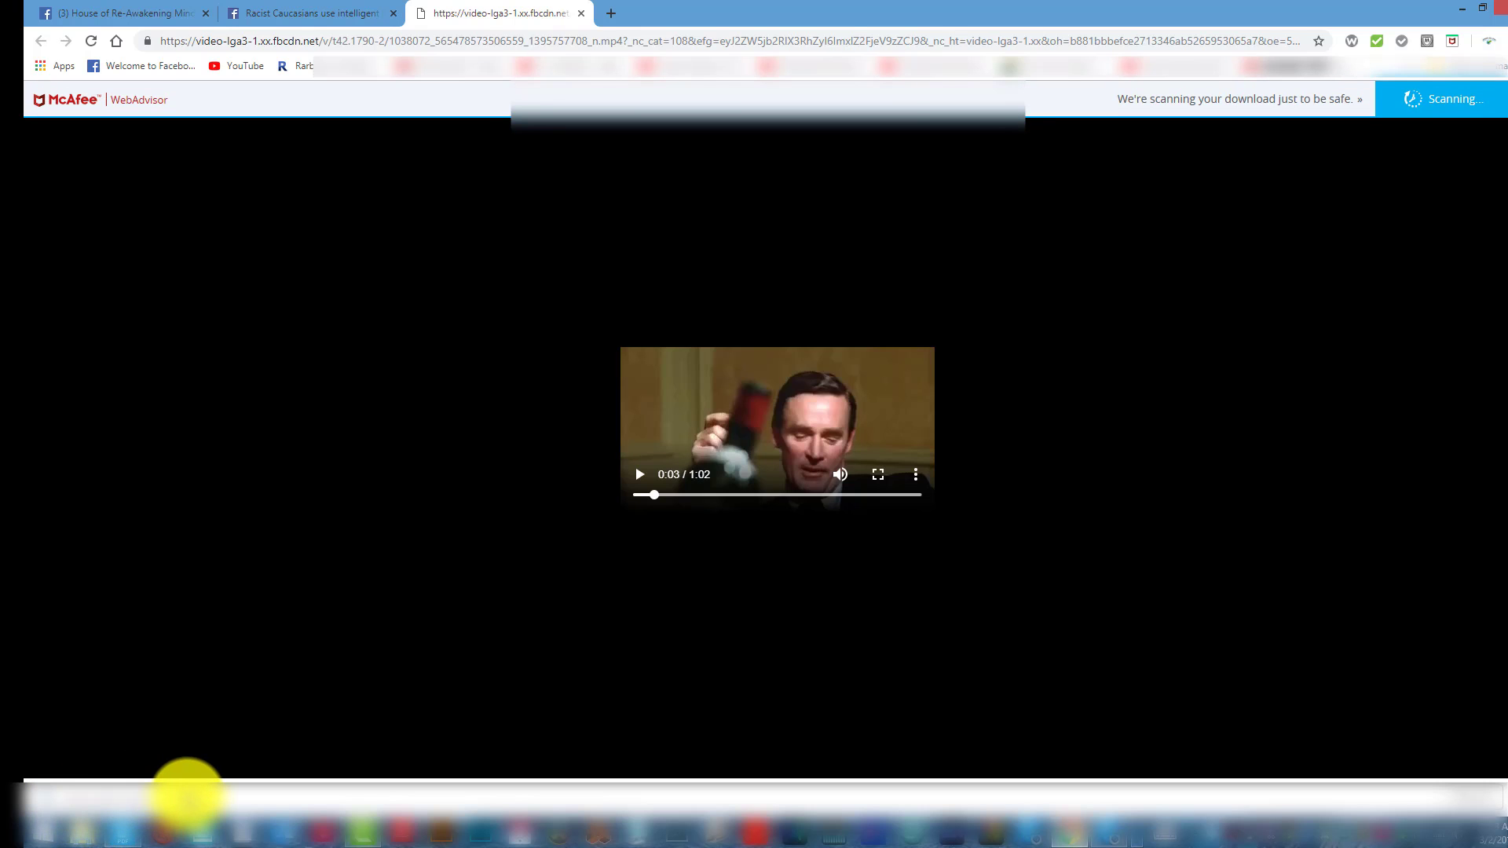
click(188, 796)
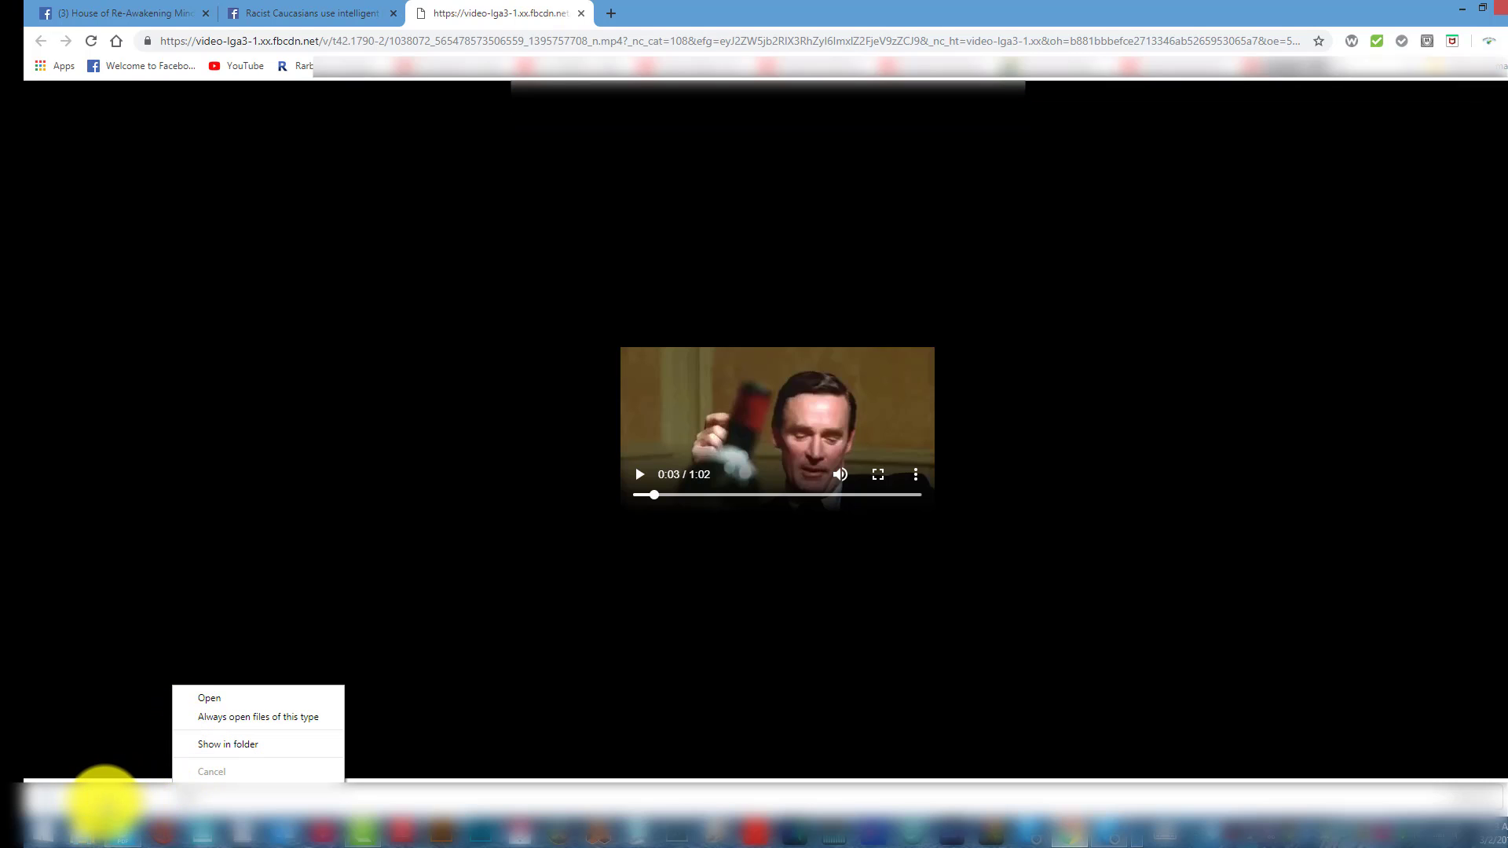
click(213, 746)
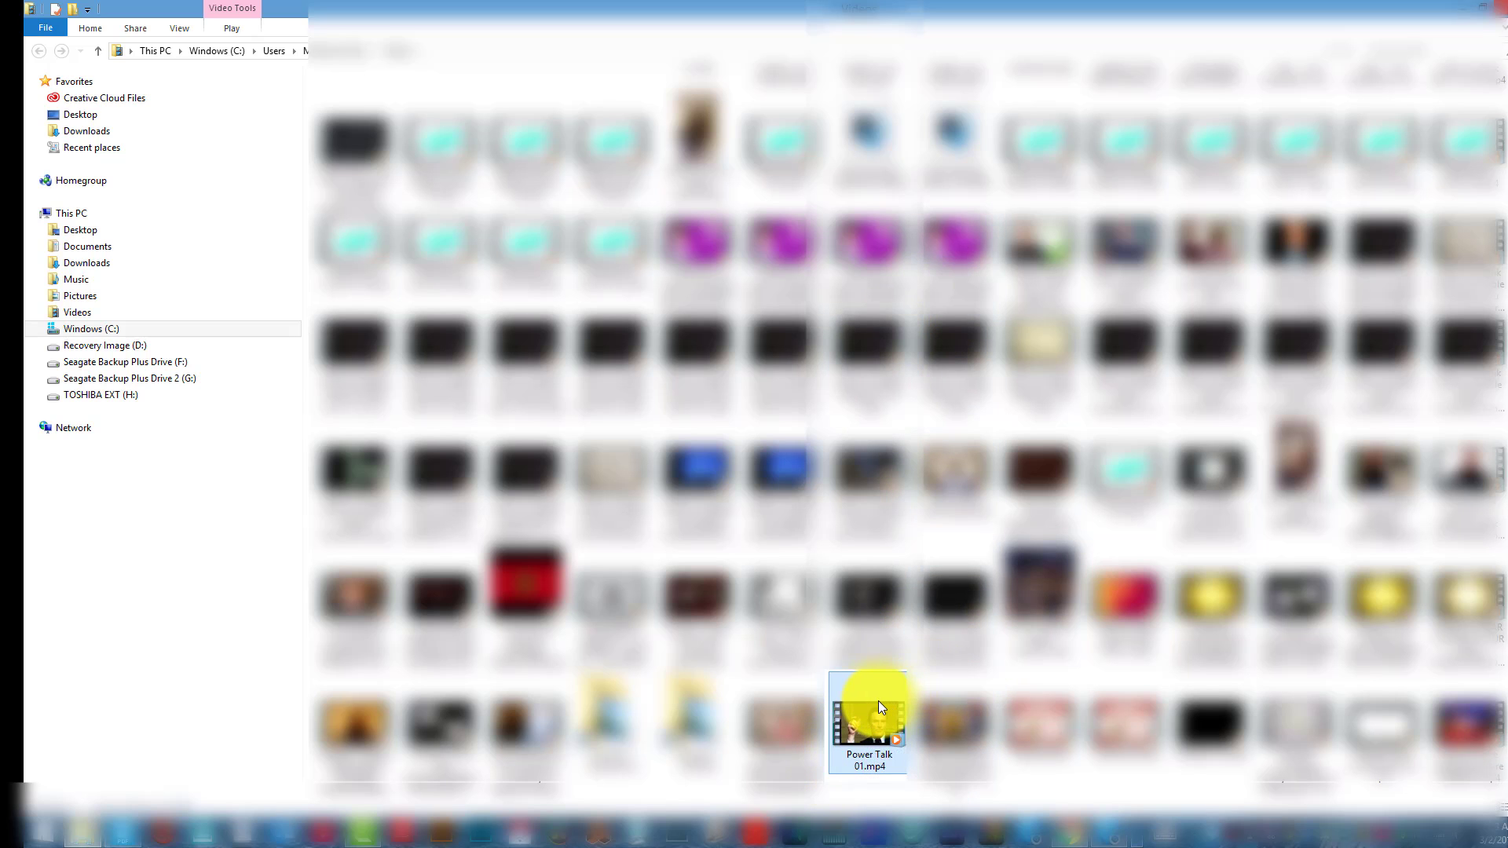
click(1504, 3)
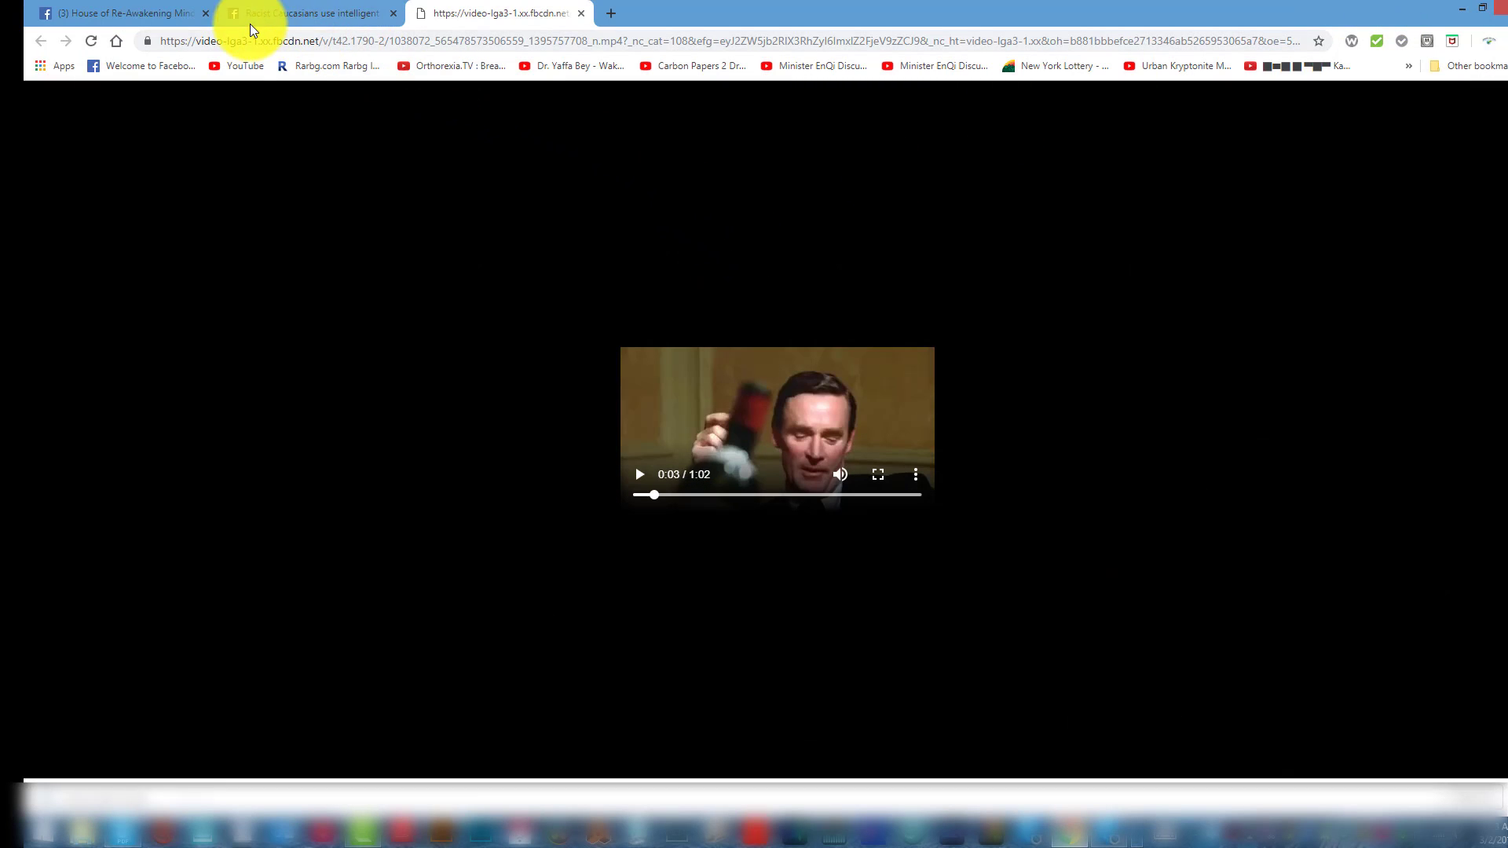
Return to the original Facebook page, show the dinner-scene video's URL again, and copy it.
click(168, 6)
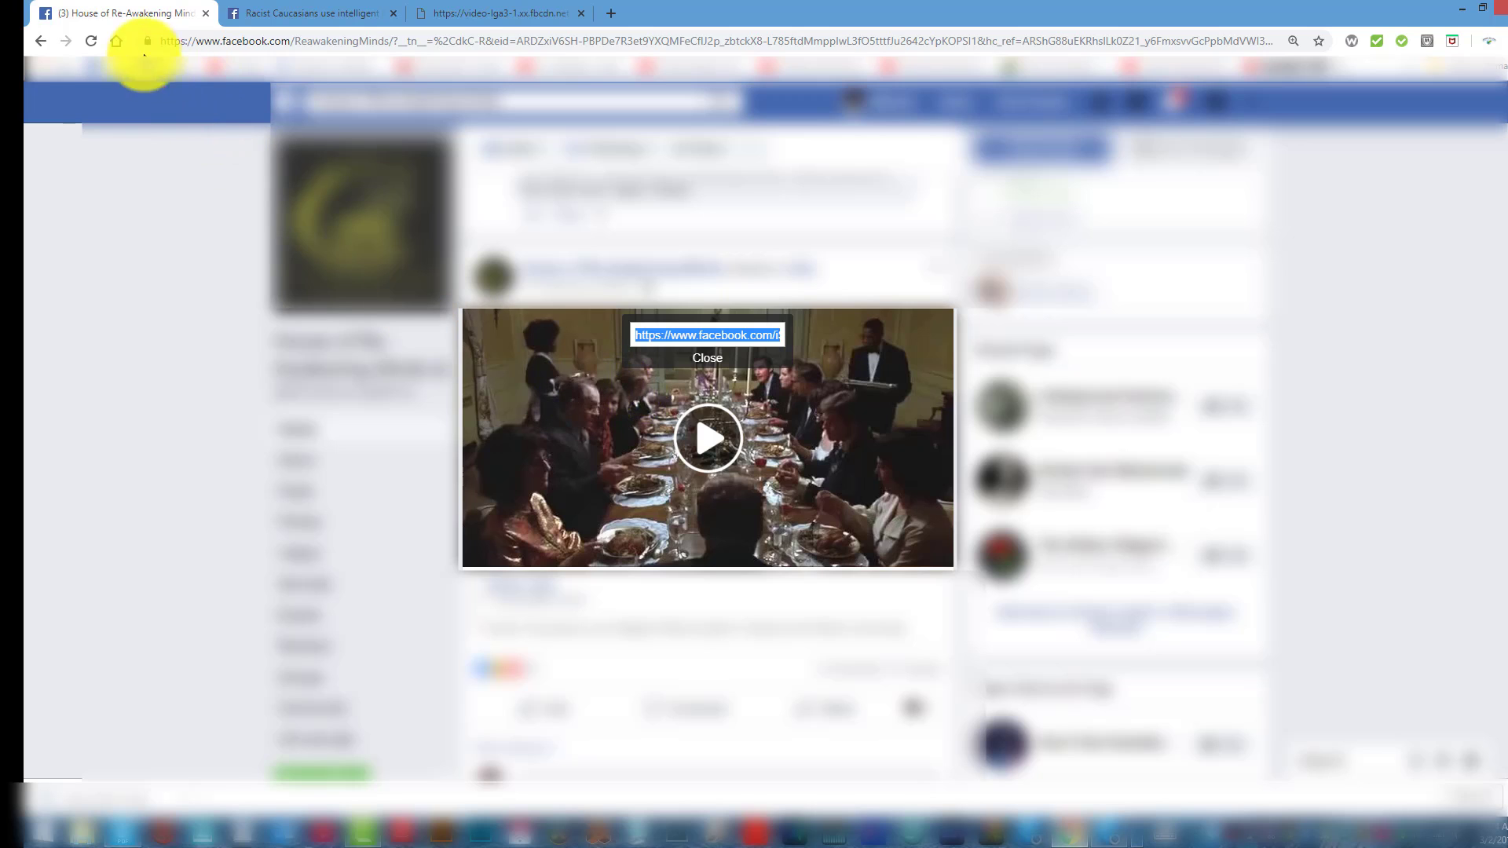
right_click(591, 448)
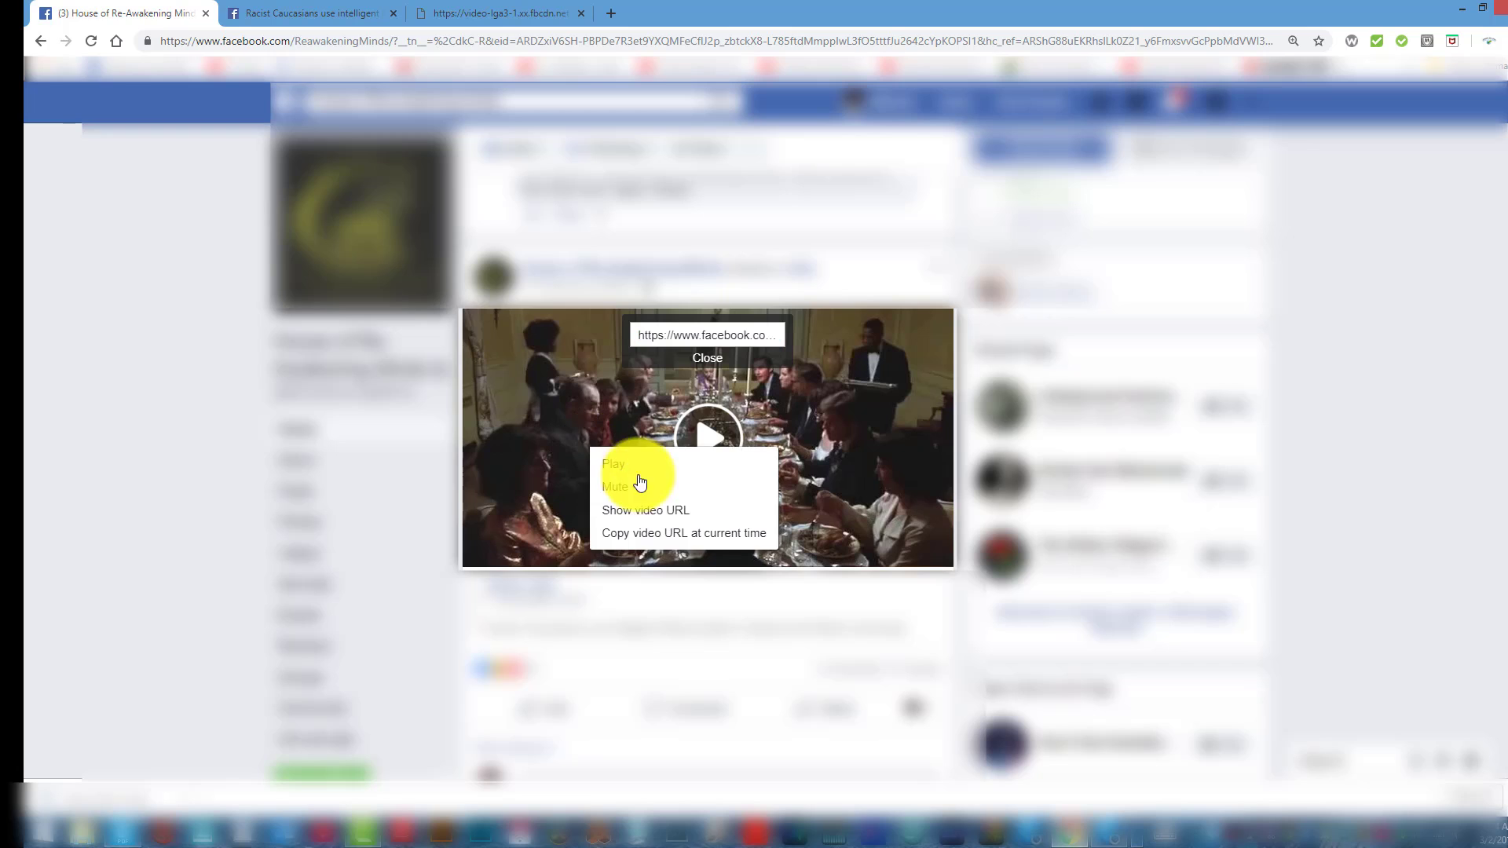
click(646, 516)
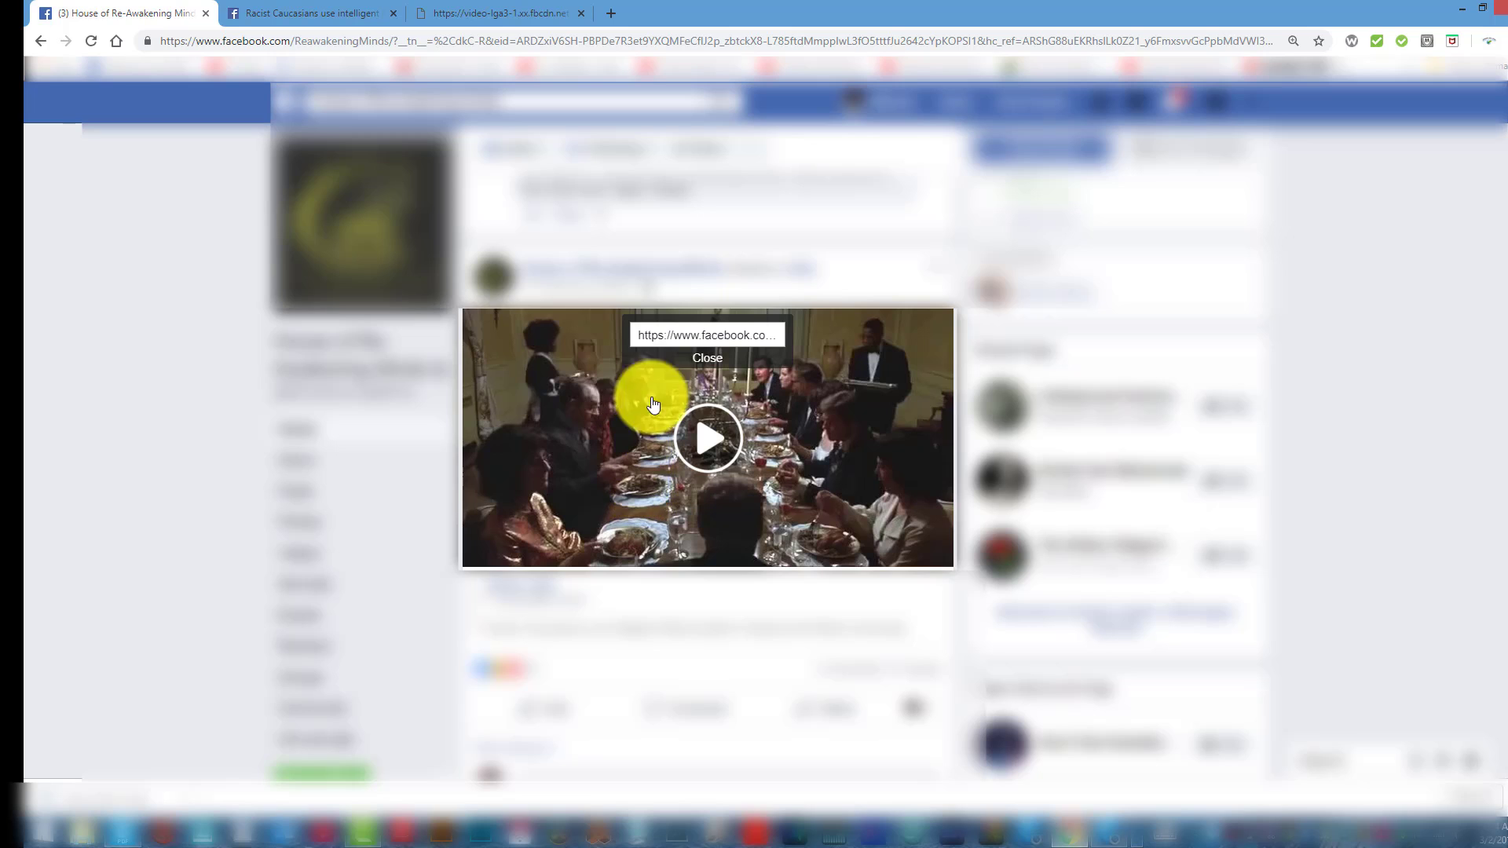
right_click(685, 339)
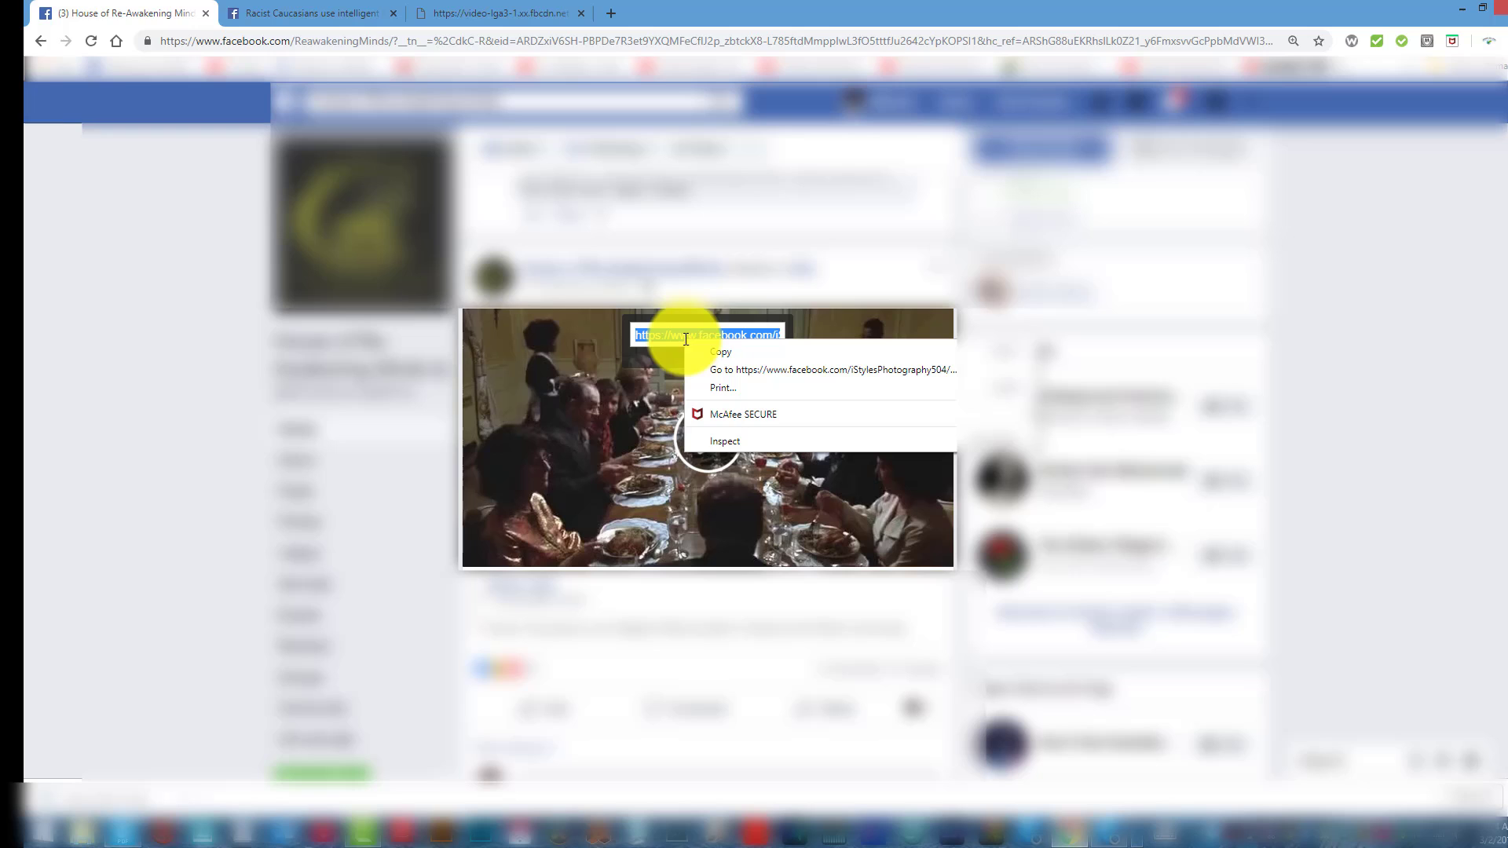
click(726, 355)
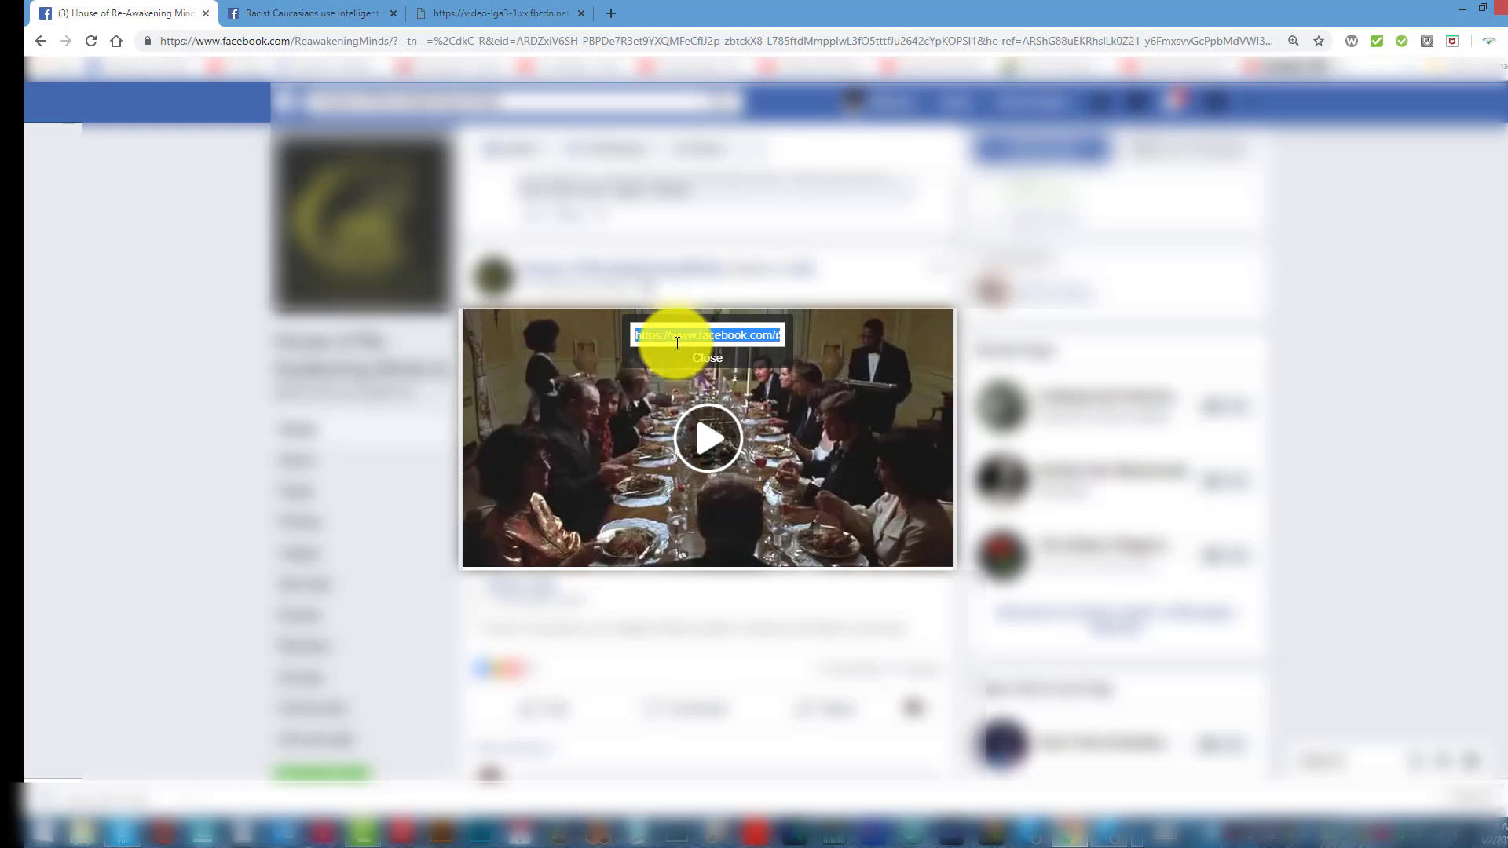
Revisit the mbasic Facebook page and examine the "mbasic" part of its address and the playable video.
click(303, 11)
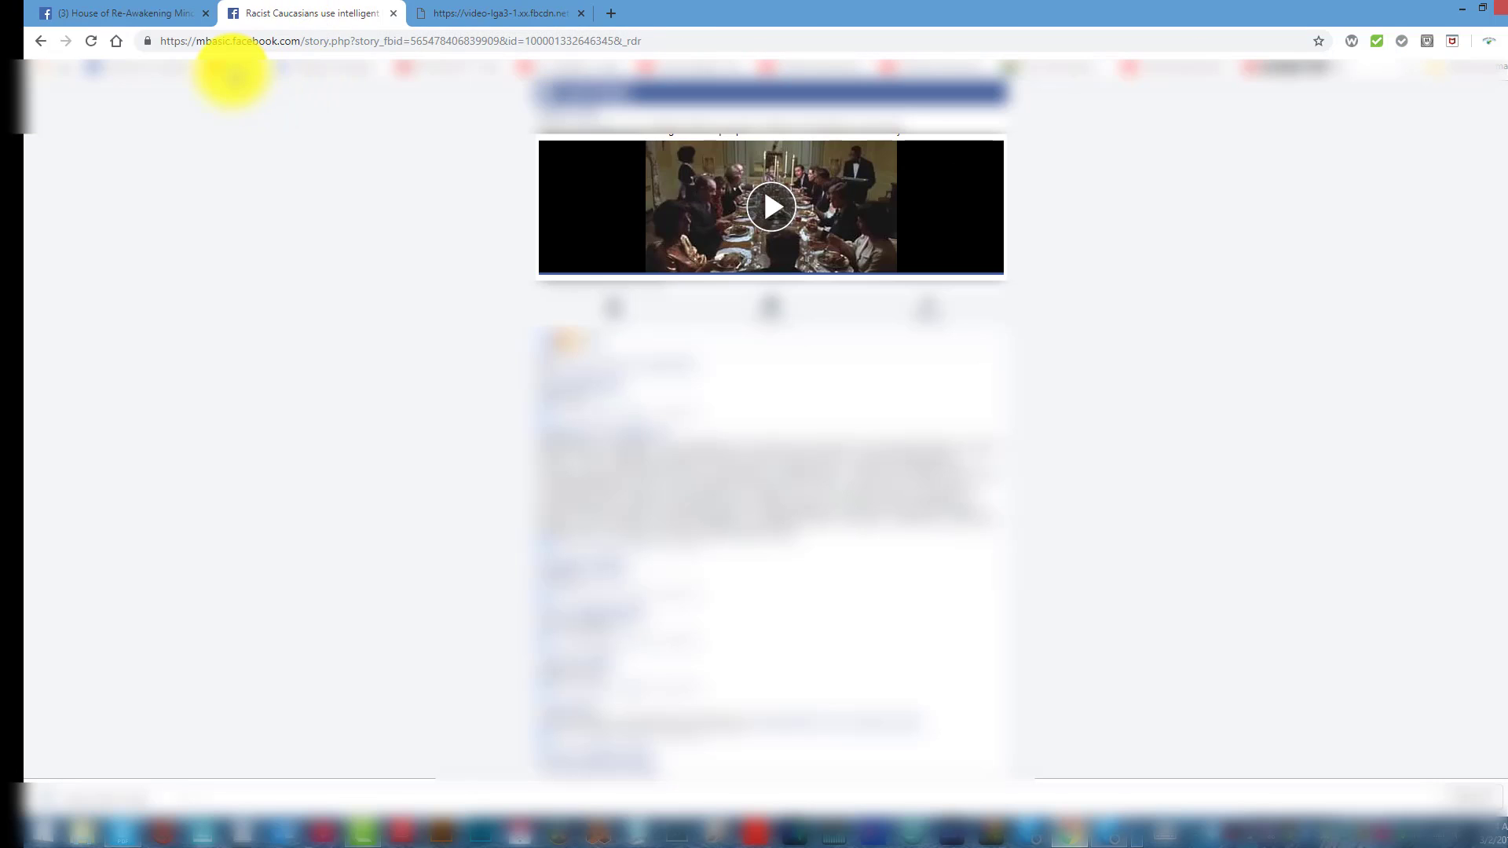
double_click(230, 40)
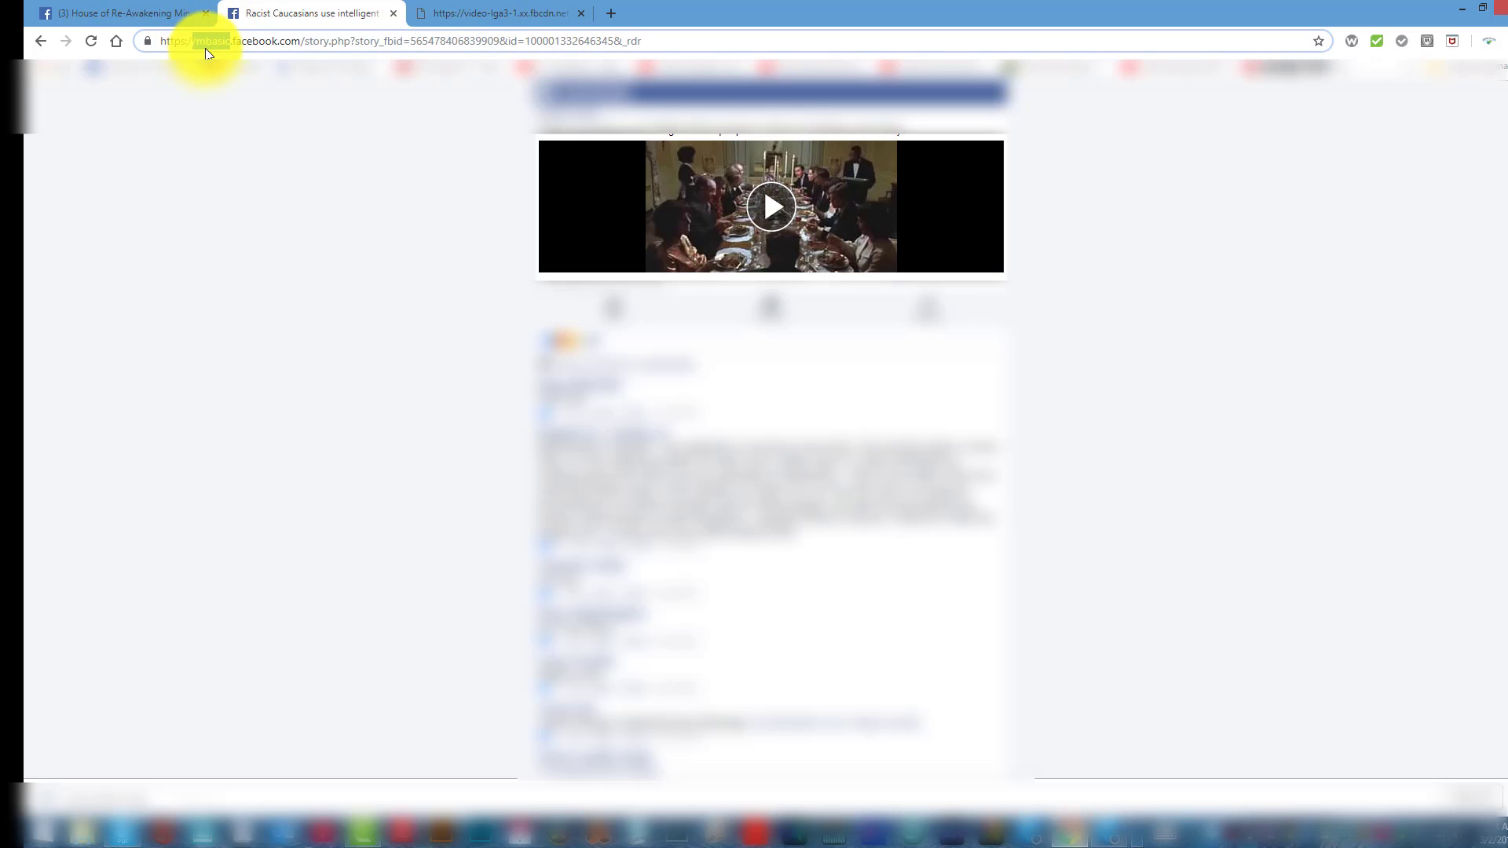
click(170, 161)
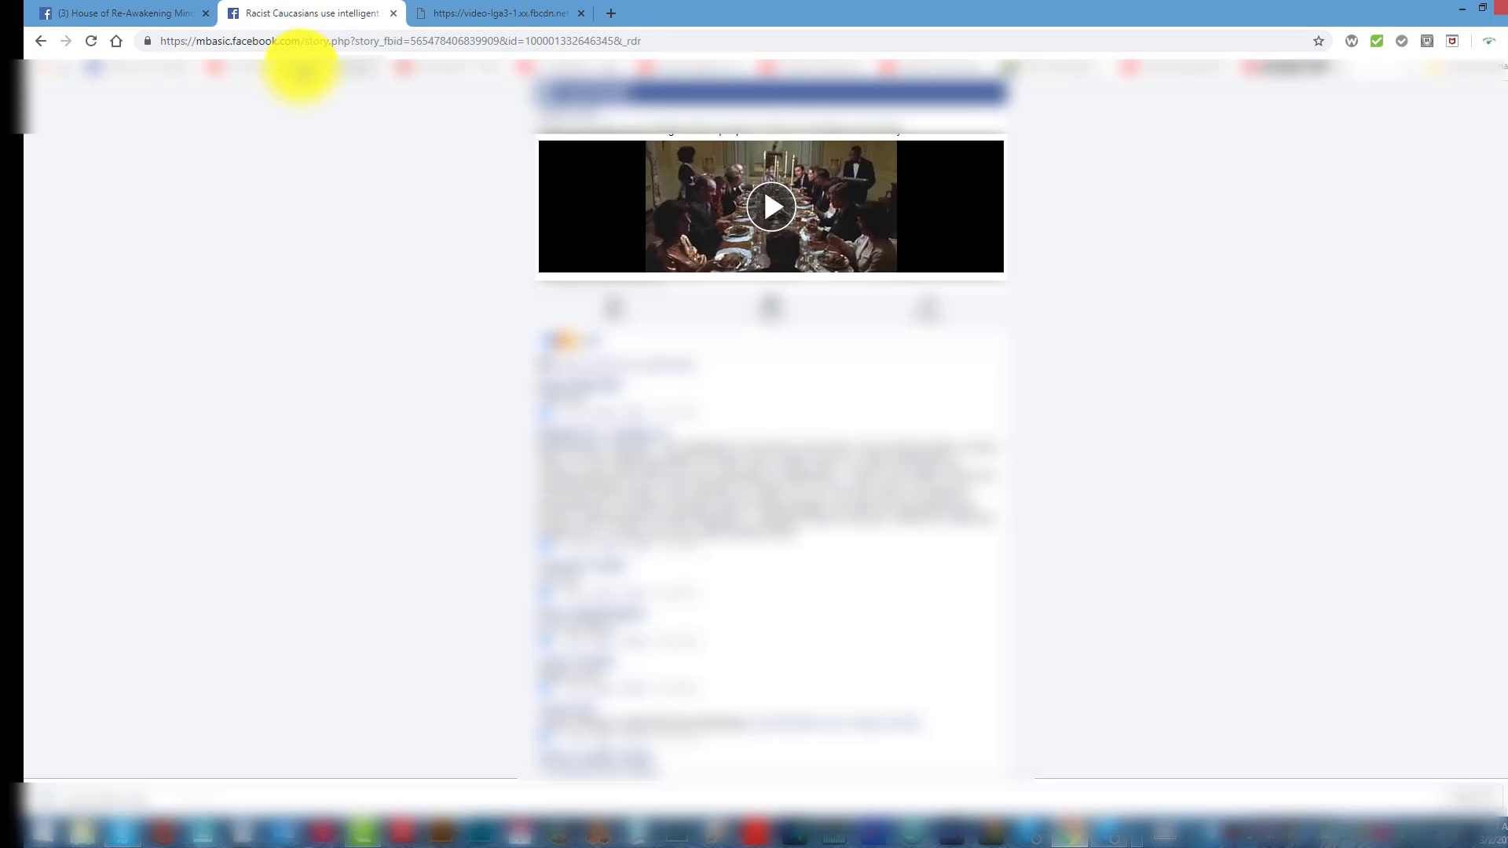
click(771, 211)
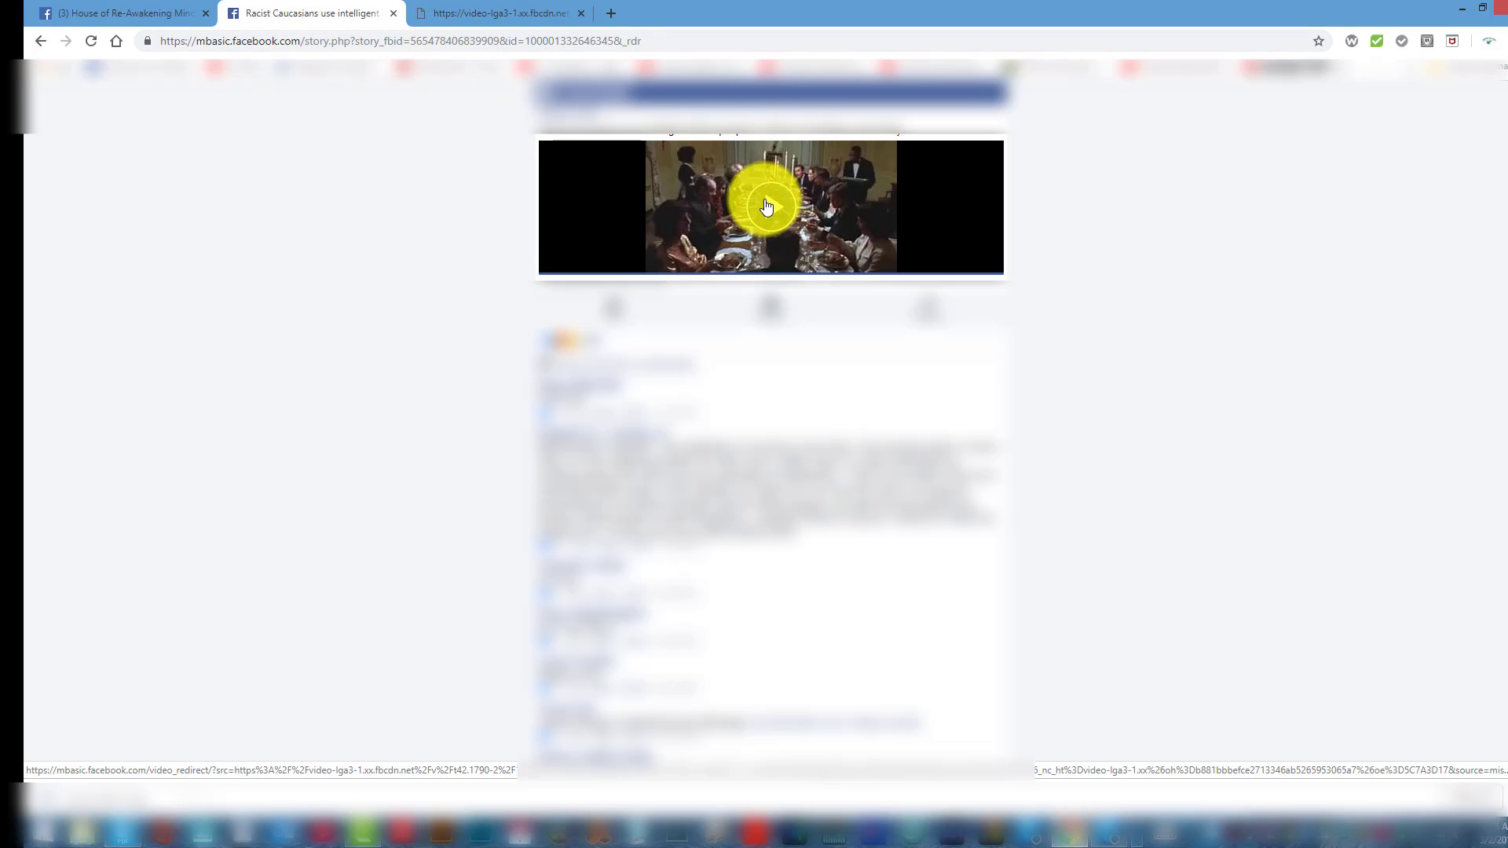
Bring up the save dialog again for the directly opened video, choose the Videos folder, and cancel the save.
click(467, 7)
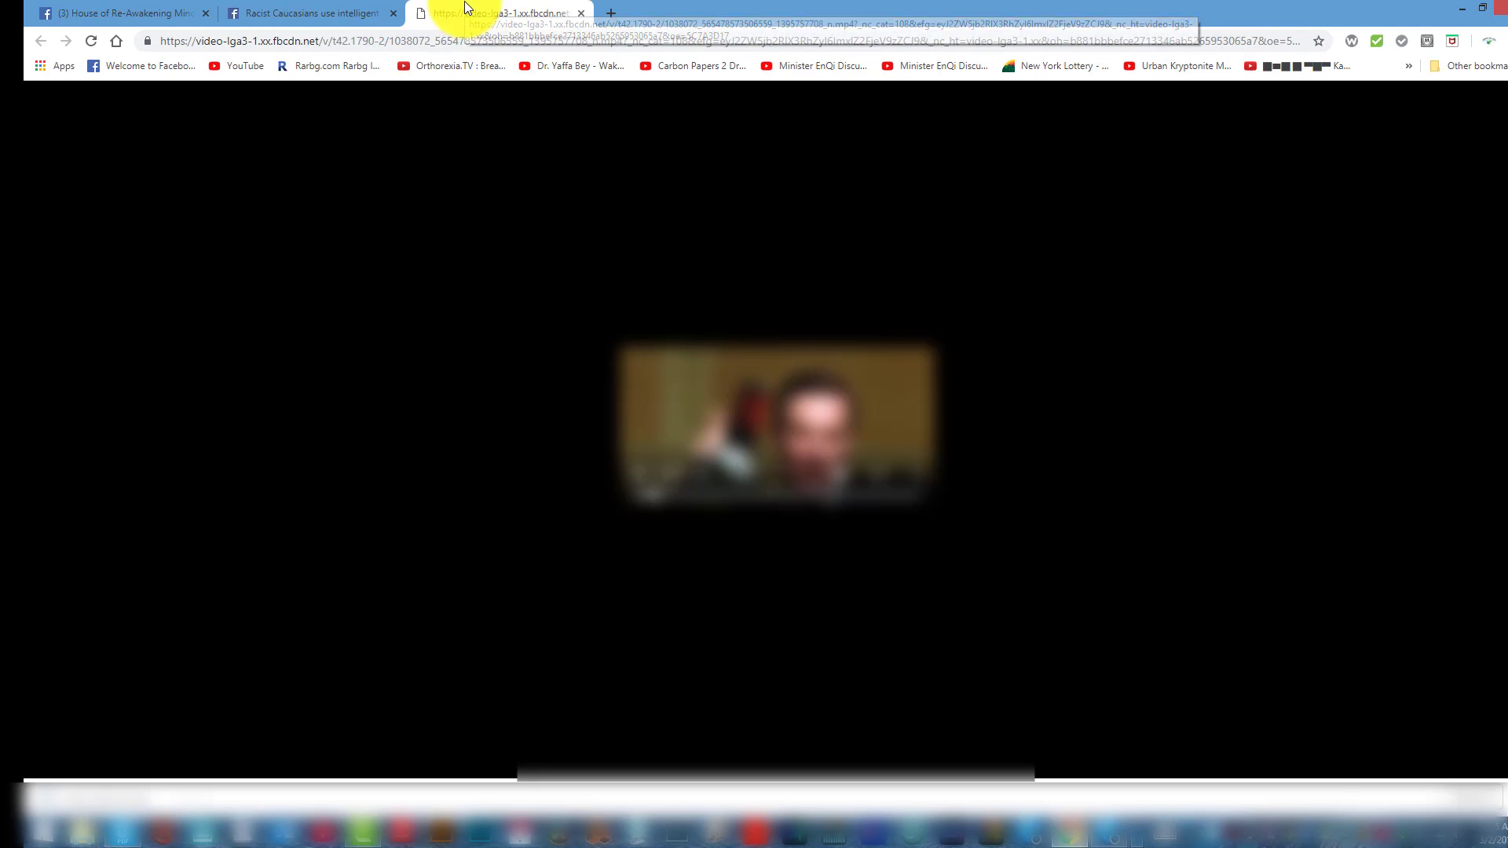
right_click(738, 411)
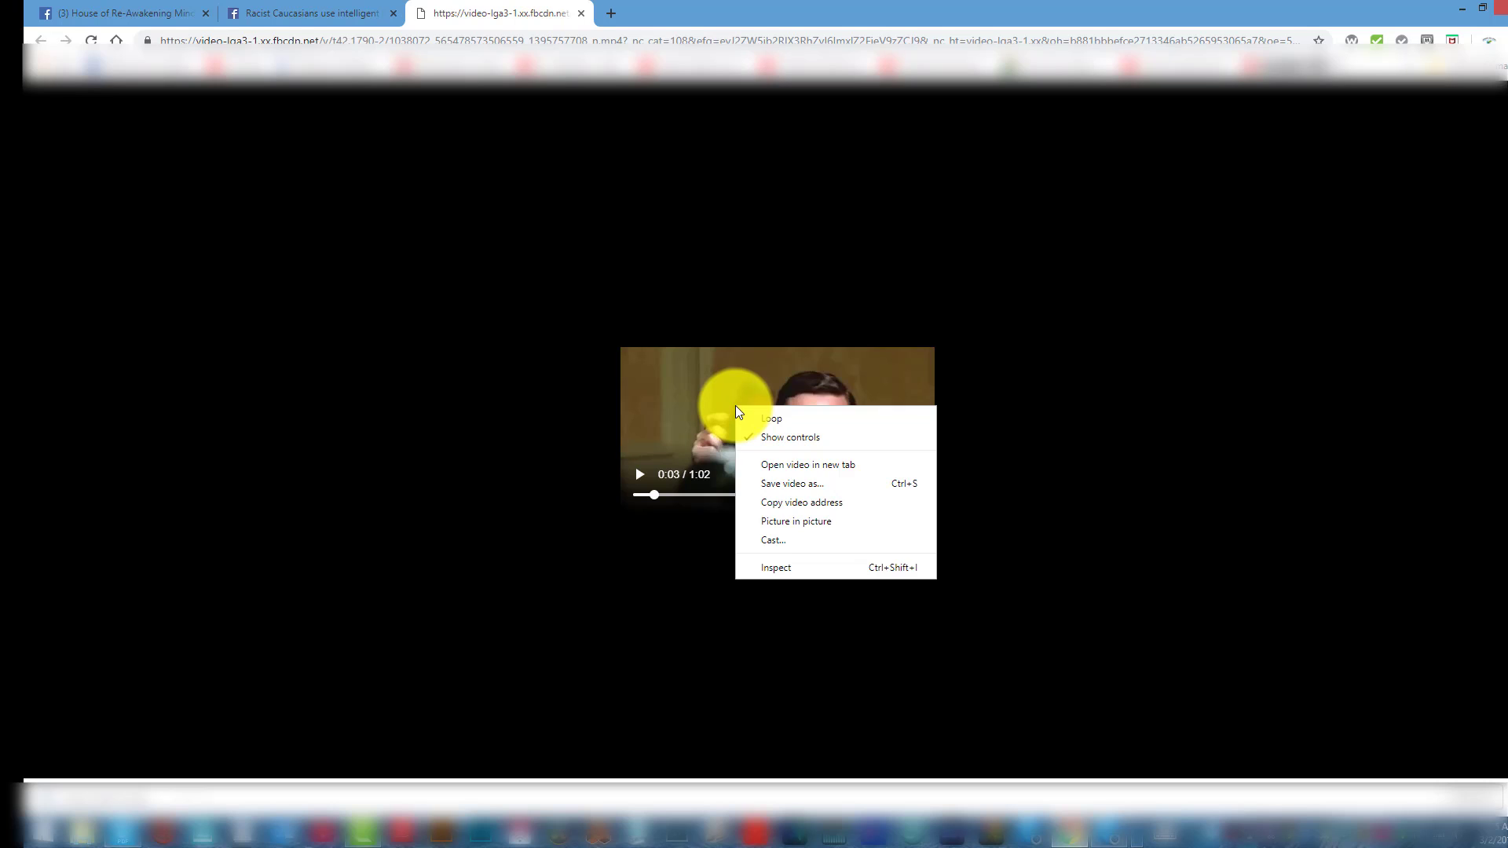
click(785, 485)
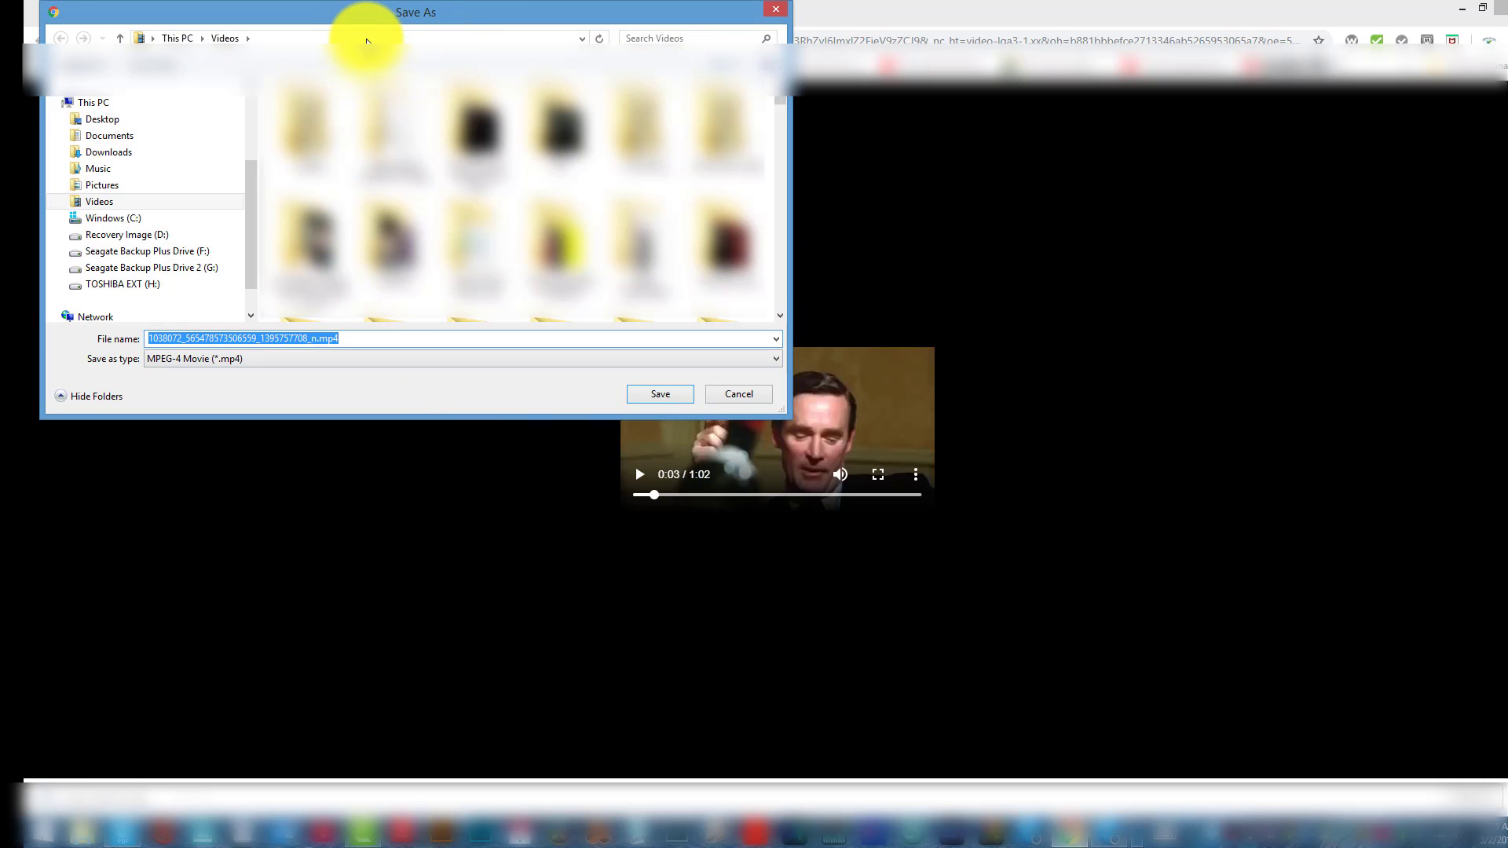
click(99, 206)
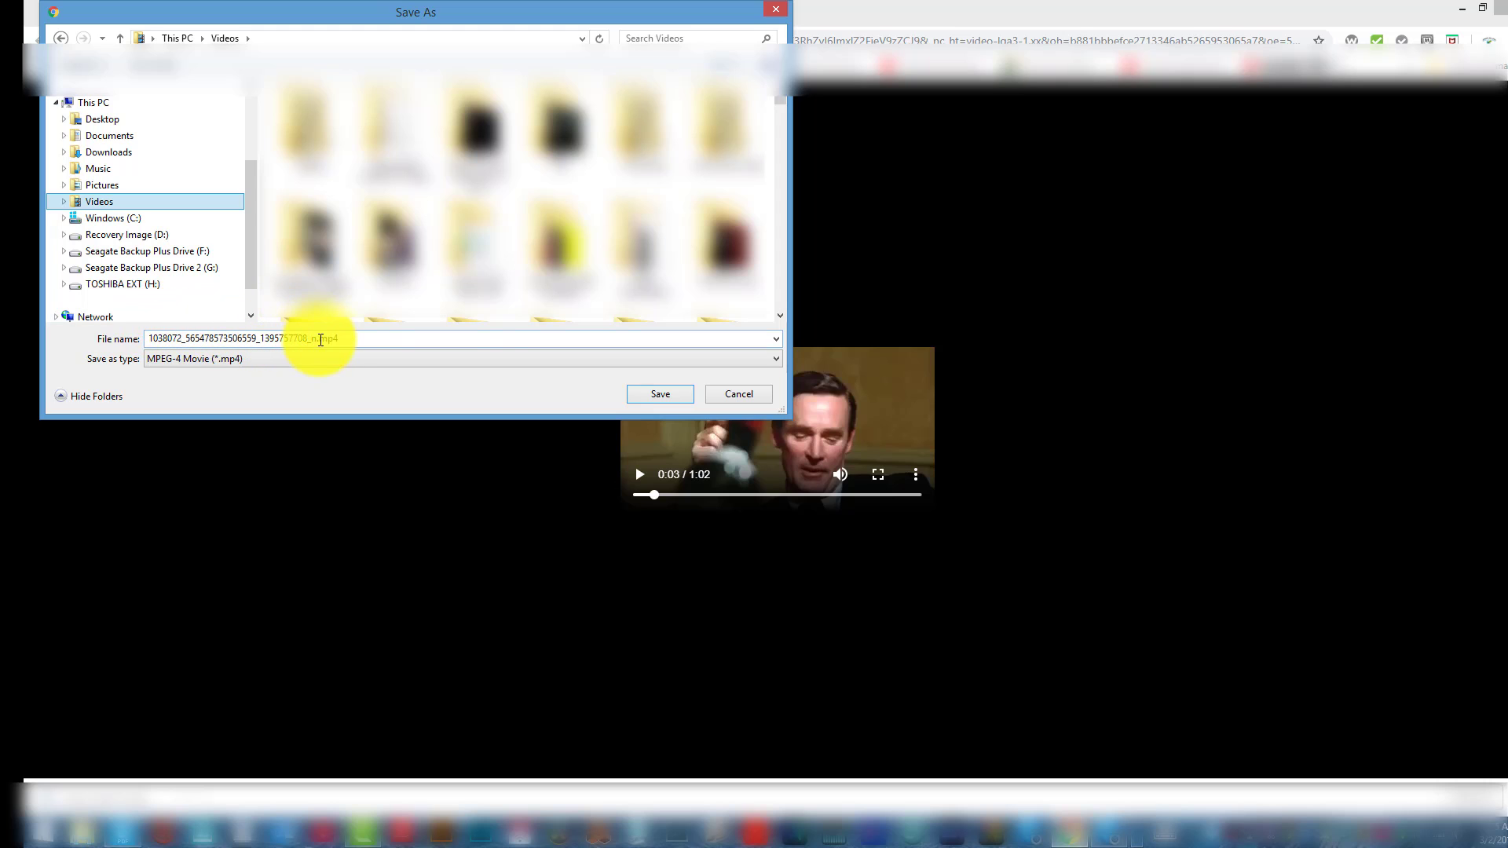
click(739, 394)
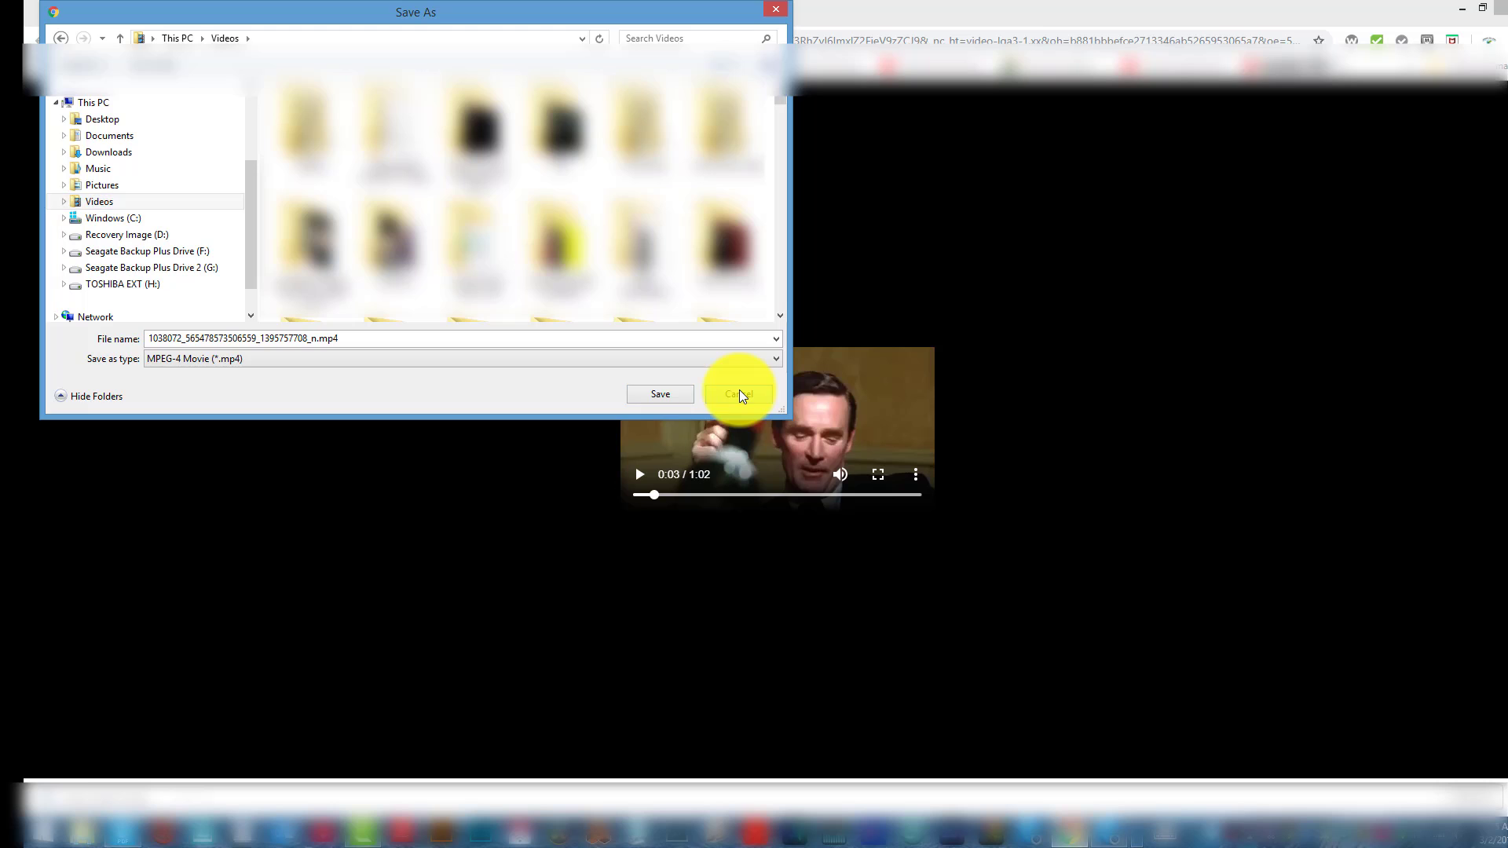